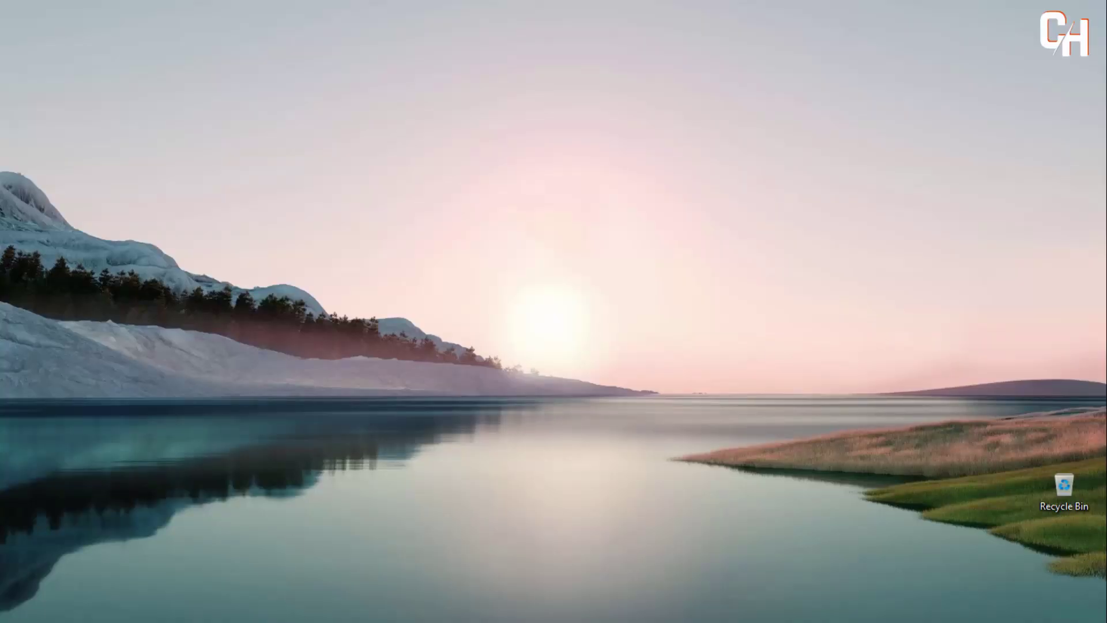
Step: Open the Microsoft Store
left_click(376, 604)
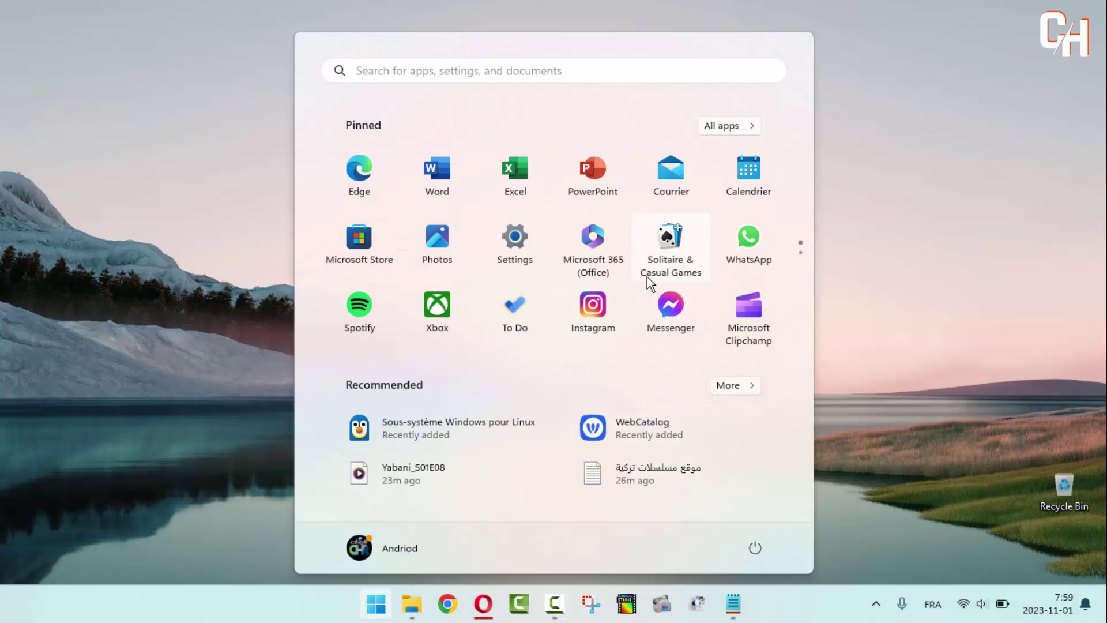
left_click(504, 68)
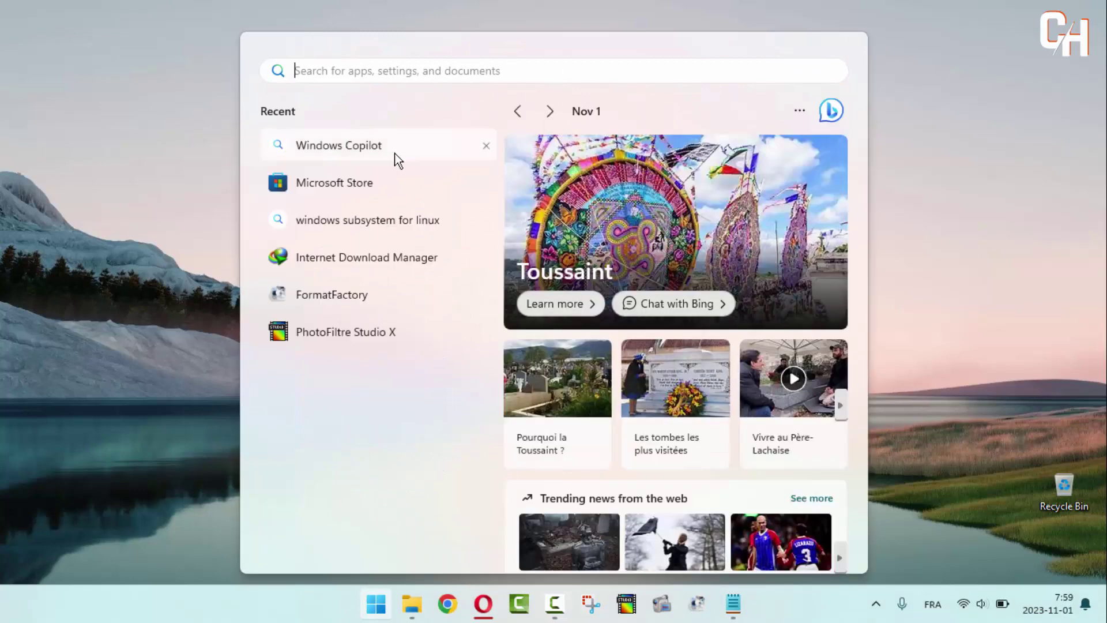
left_click(340, 185)
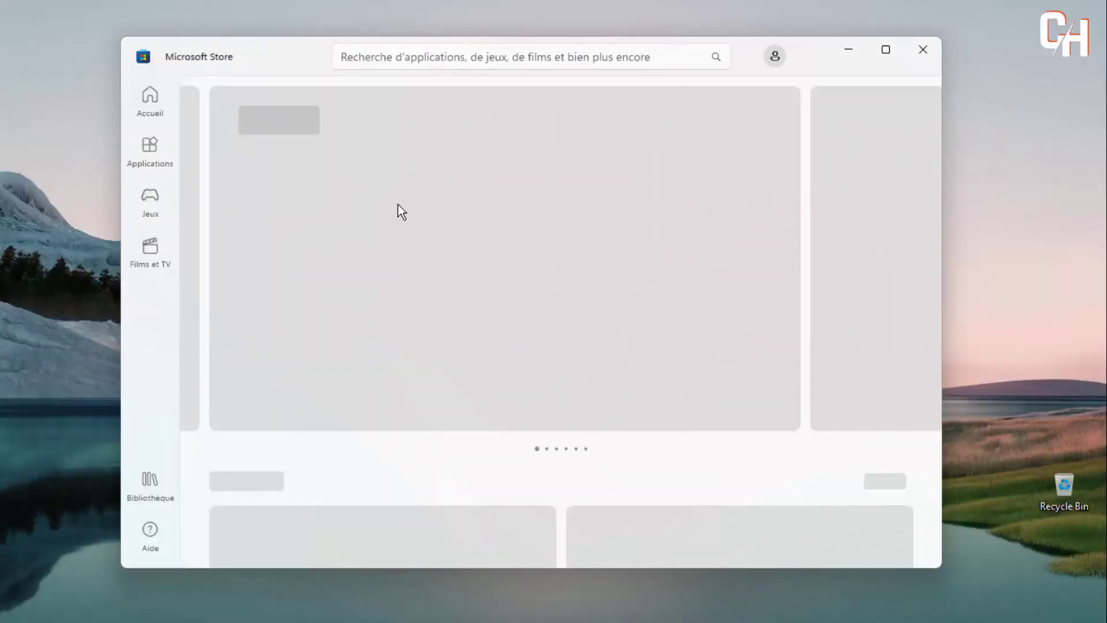
Step: Look through the store's Applications, Jeux, Films et TV and Bibliothèque sections, ending on Applications
left_click(148, 155)
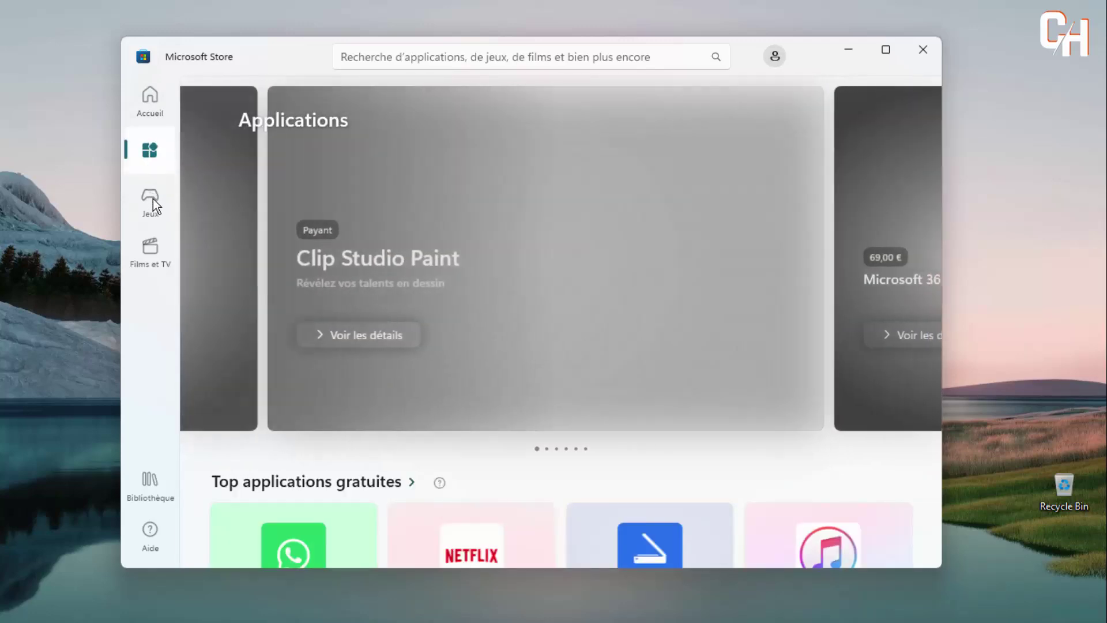
left_click(153, 198)
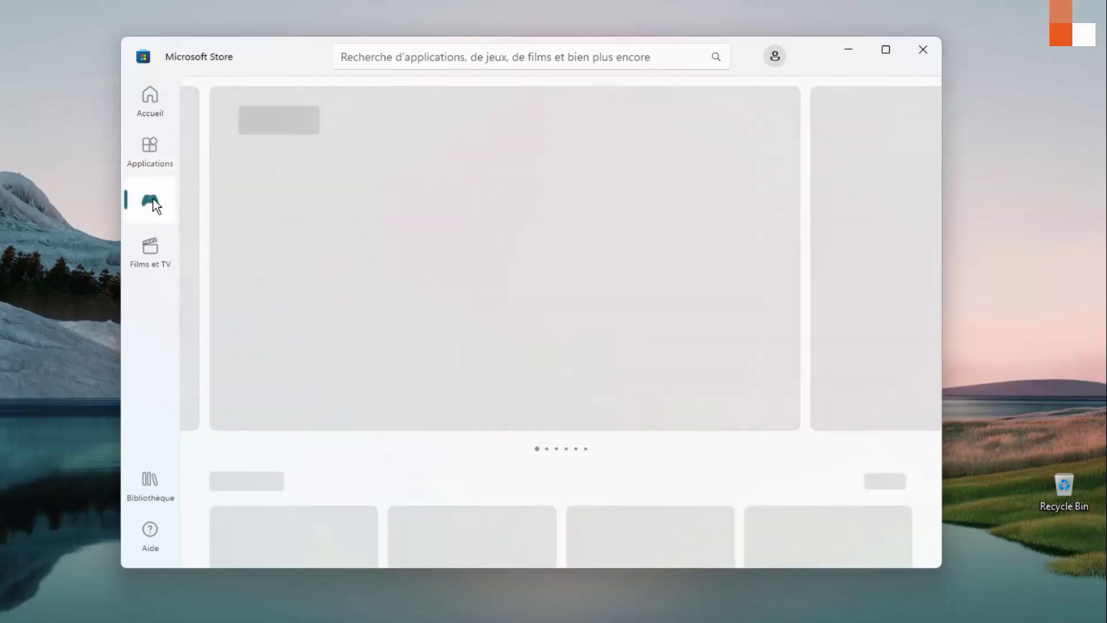
left_click(152, 249)
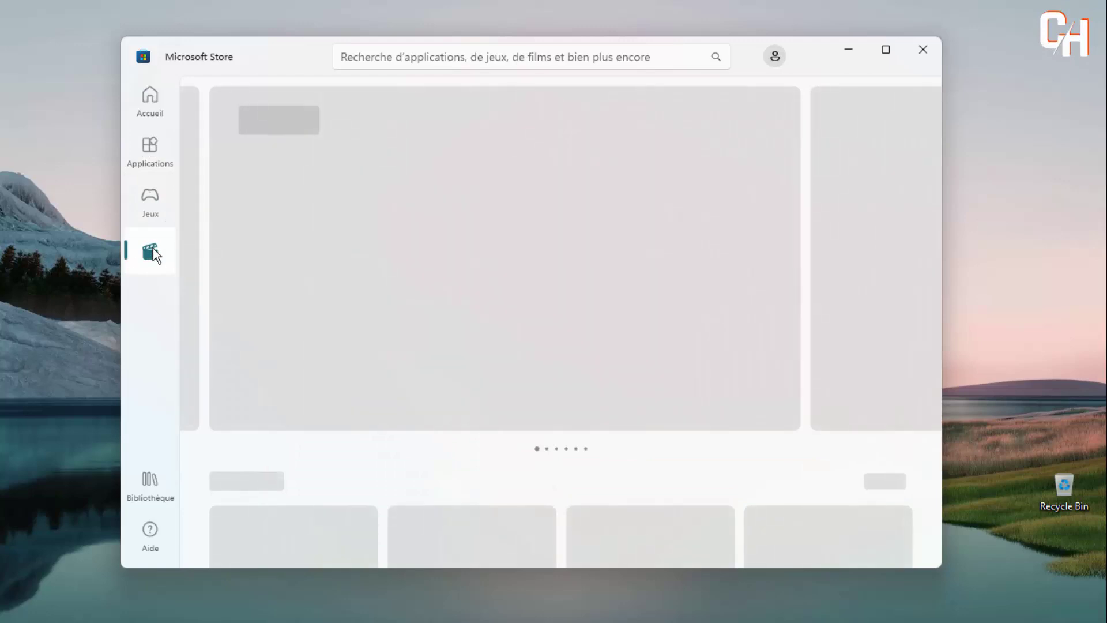
left_click(159, 484)
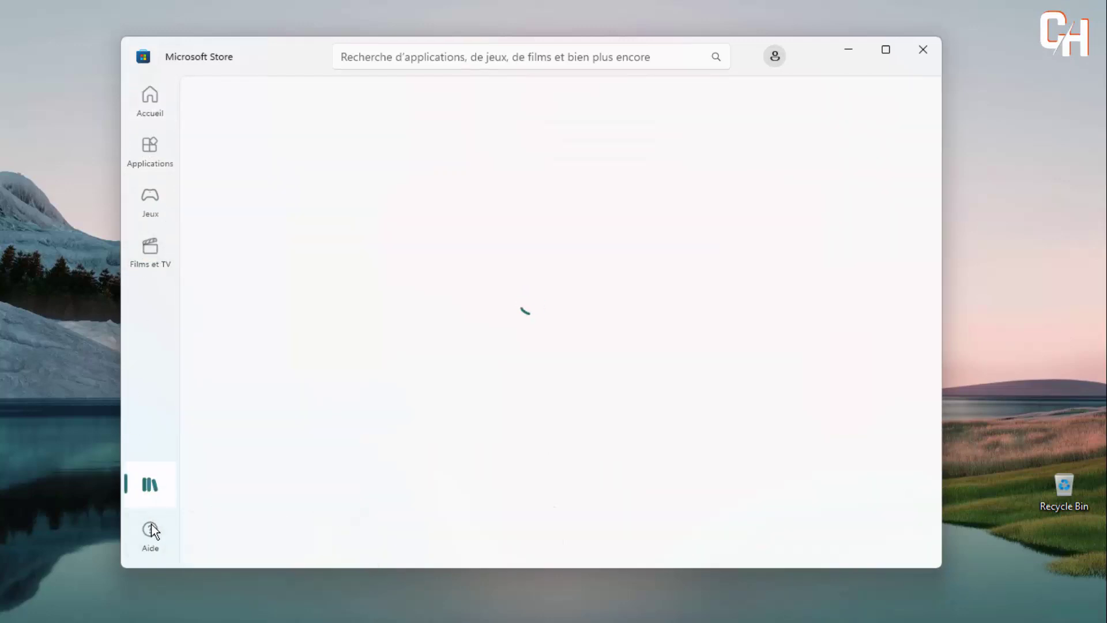
left_click(152, 203)
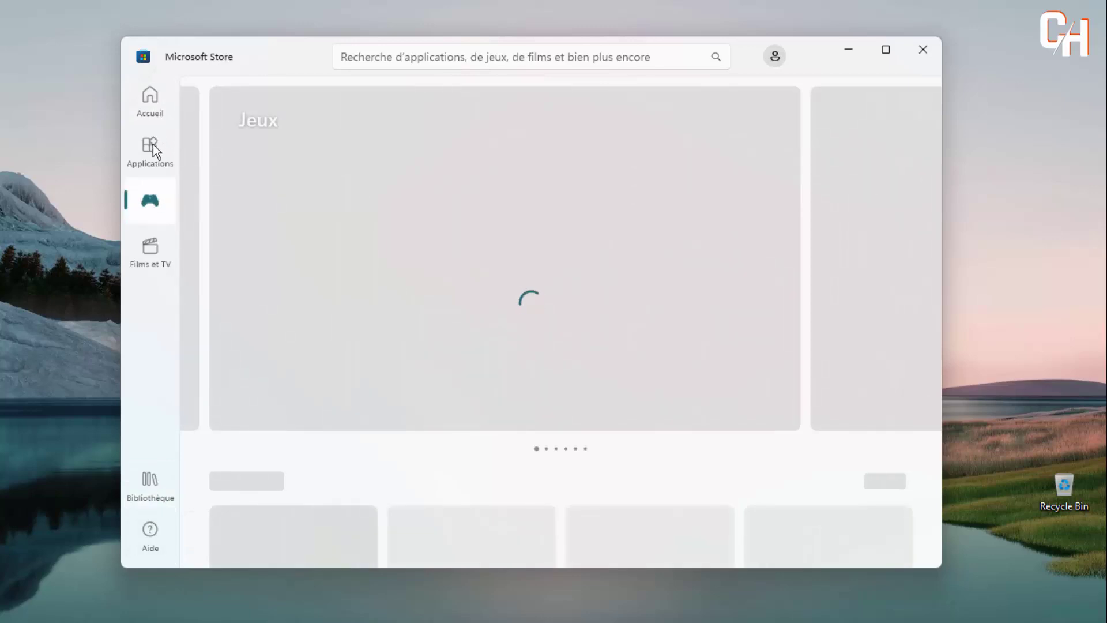
left_click(152, 147)
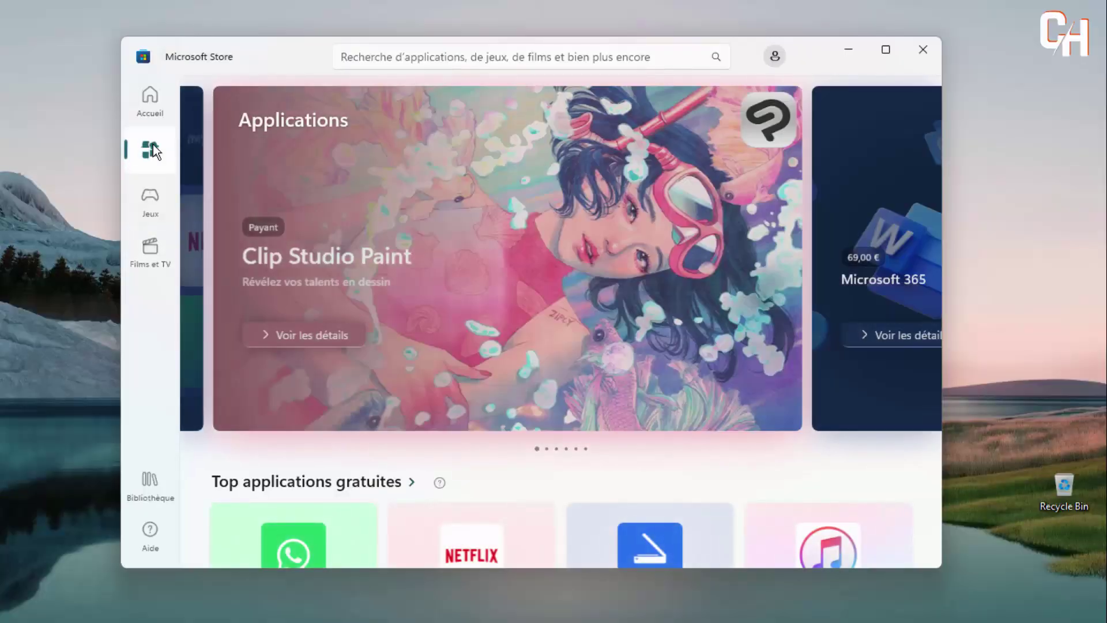
Step: View WhatsApp's page from the top free applications and return to the Applications section
scroll(573, 445, "down", 3)
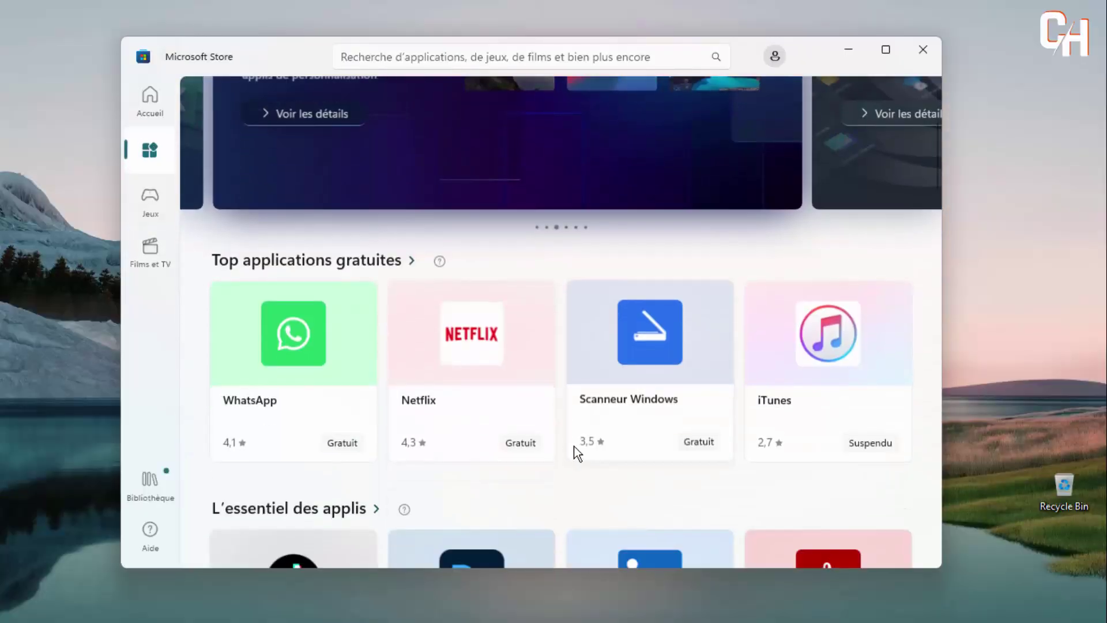
scroll(542, 264, "down", 1)
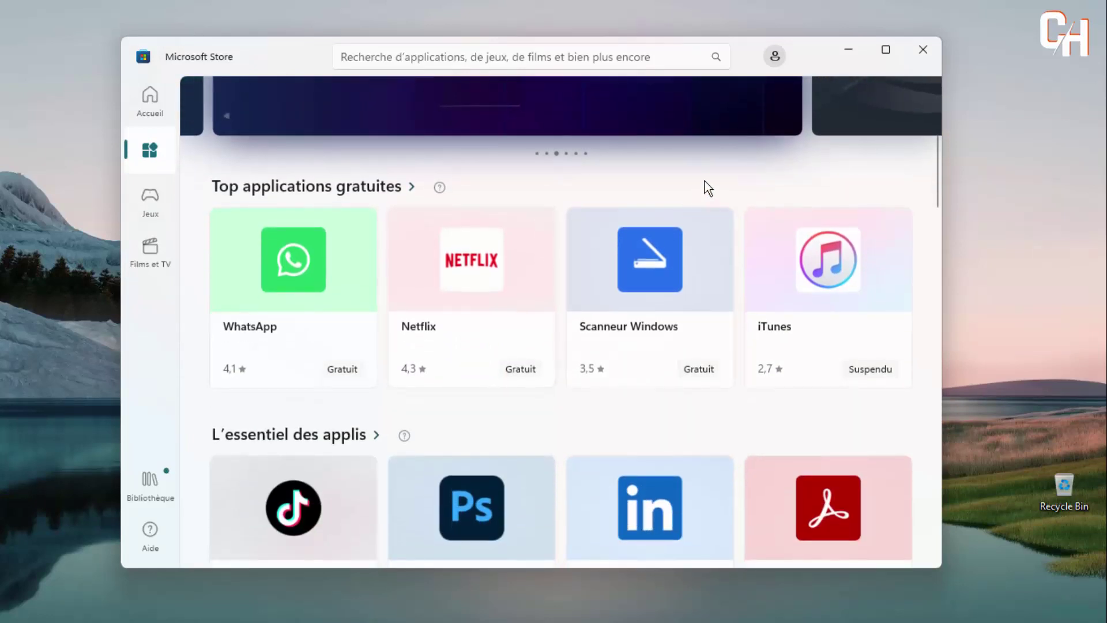
left_click(331, 261)
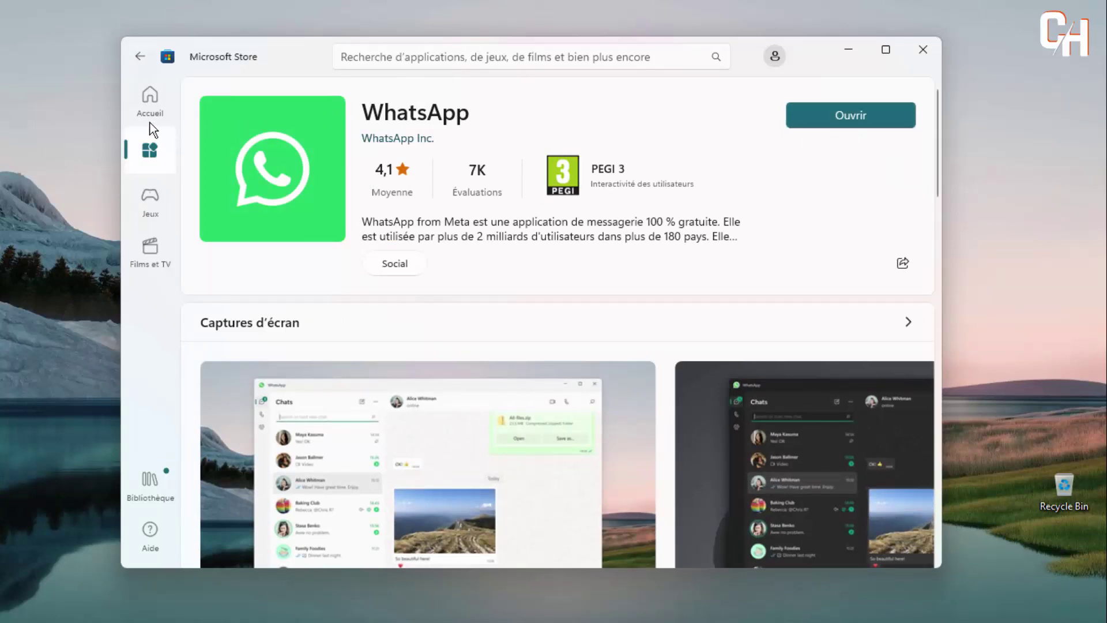
left_click(139, 58)
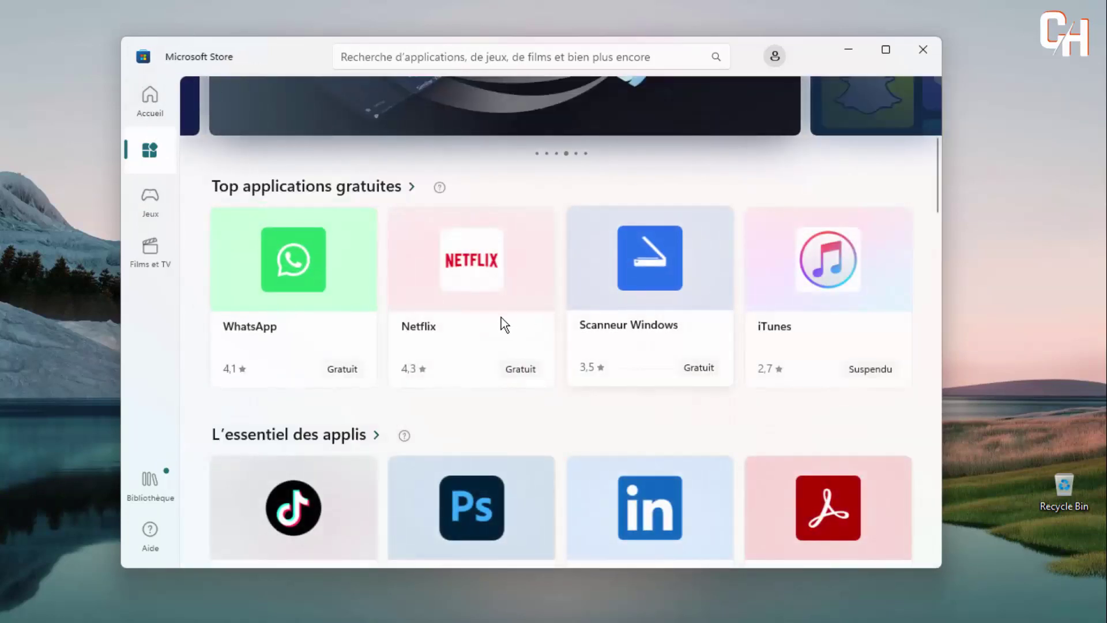
Step: Get the Netflix app from the top free applications and close the store
left_click(468, 267)
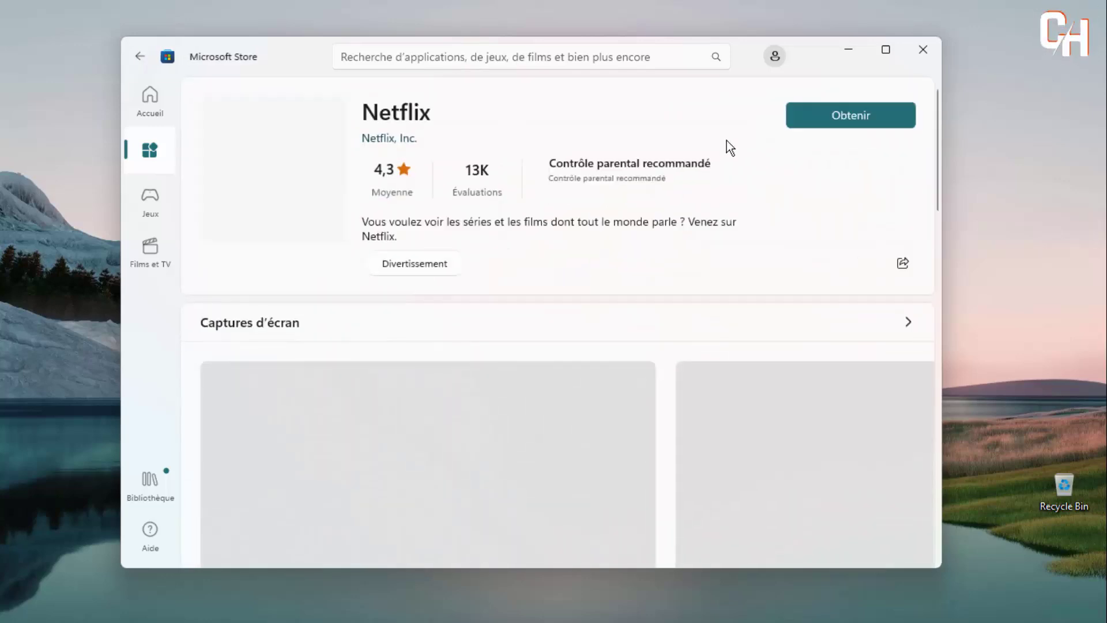
left_click(855, 119)
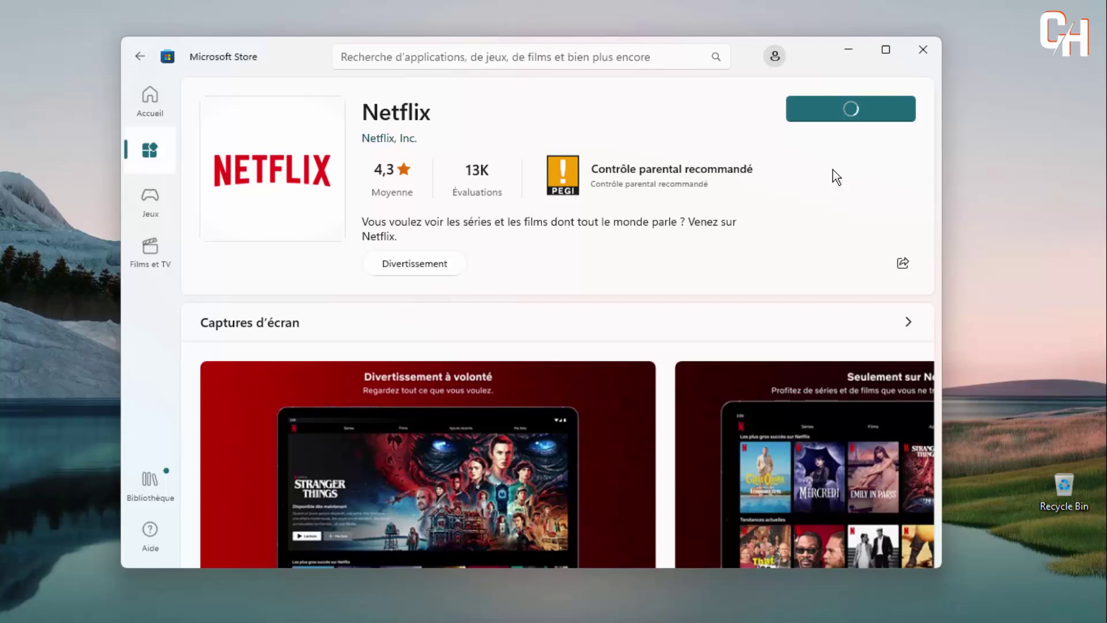
left_click(921, 50)
Step: Reopen the Microsoft Store and open WhatsApp's page from the top free applications
mouse_move(329, 615)
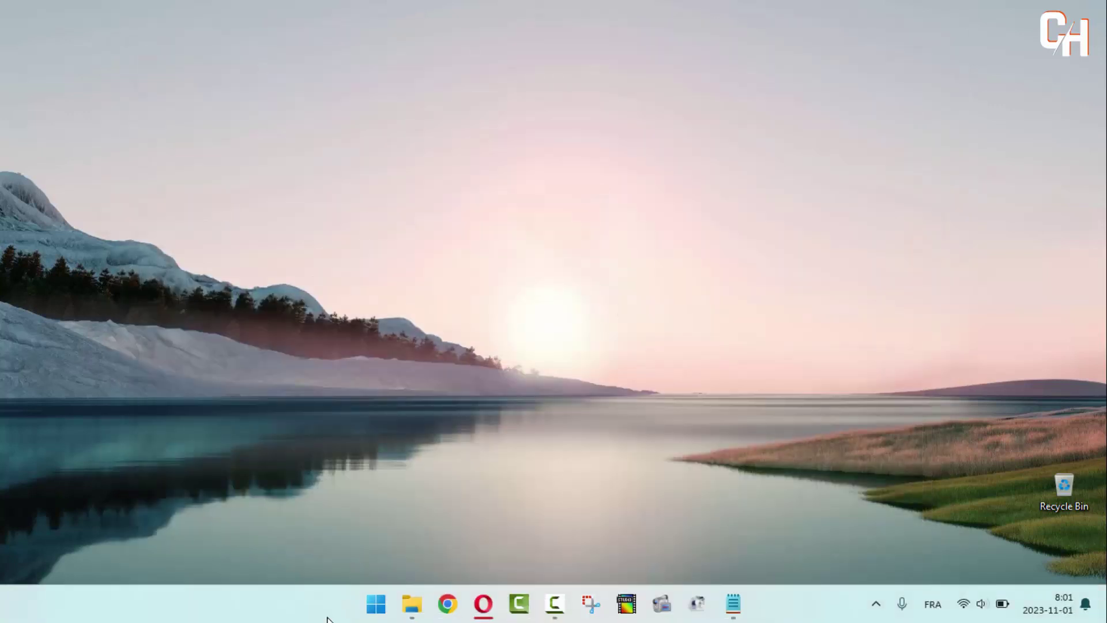
left_click(375, 604)
left_click(359, 238)
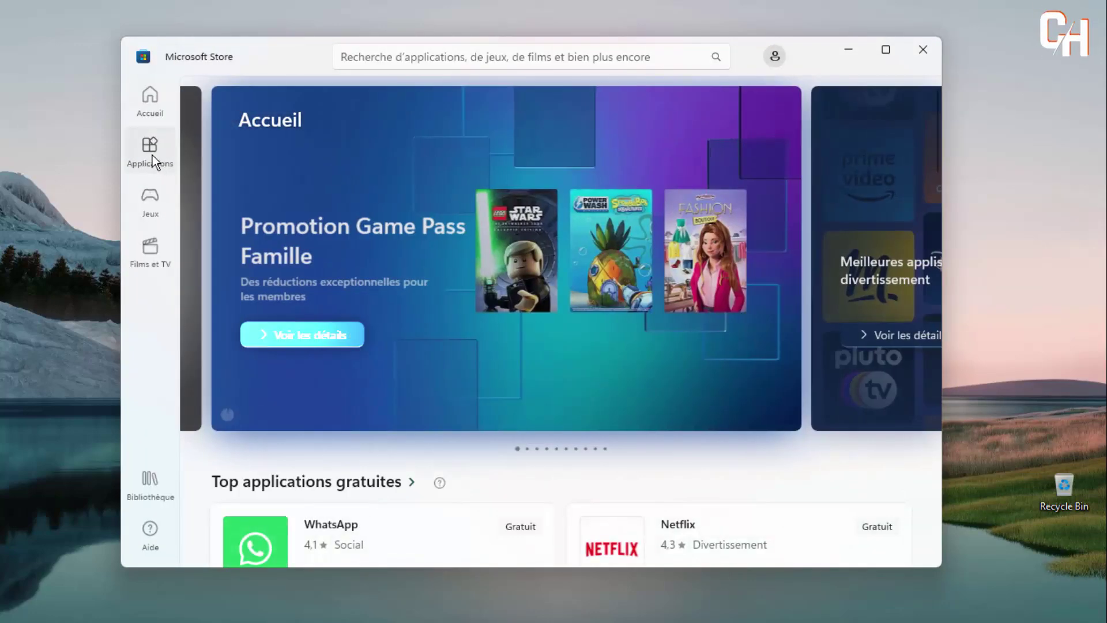
left_click(153, 155)
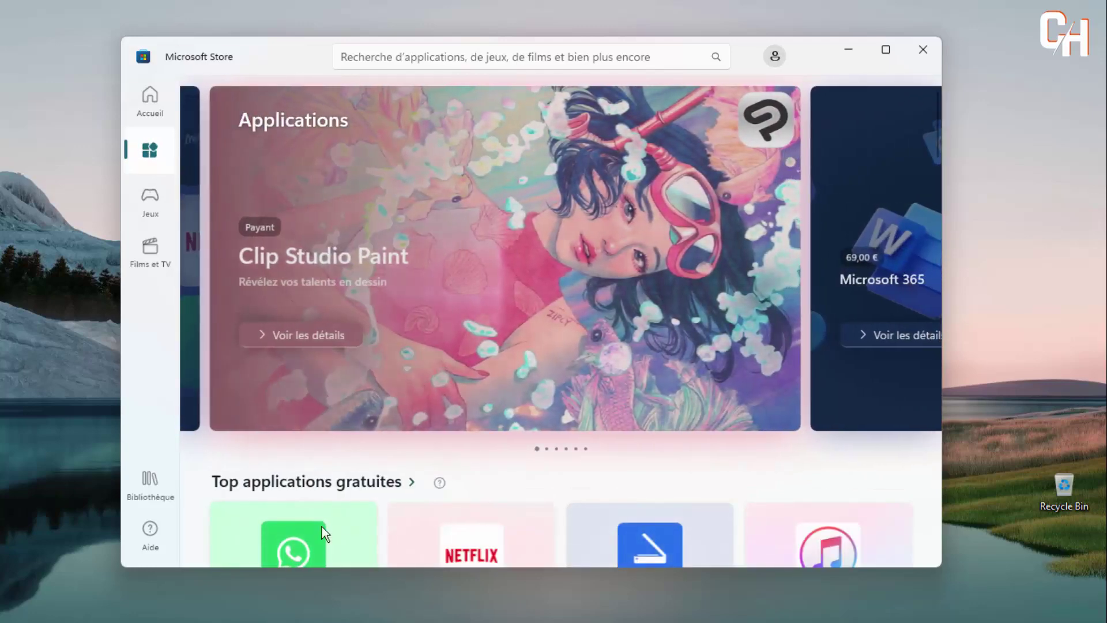
left_click(321, 527)
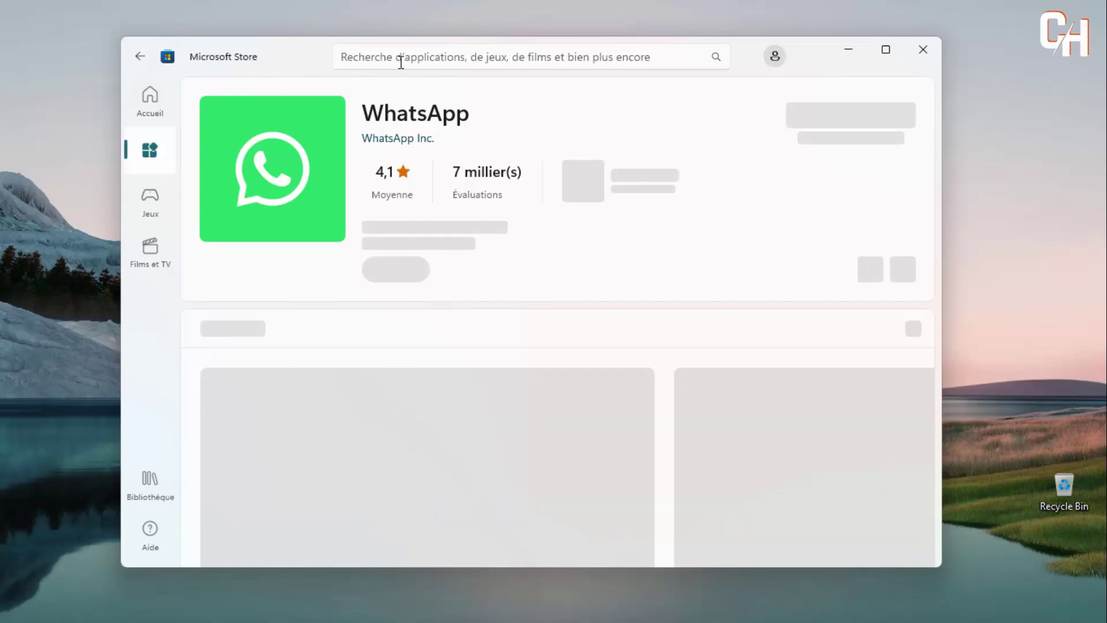
Step: Examine WhatsApp's description and step through its enlarged screenshots up to the fourth, then close the viewer
scroll(597, 188, "down", 2)
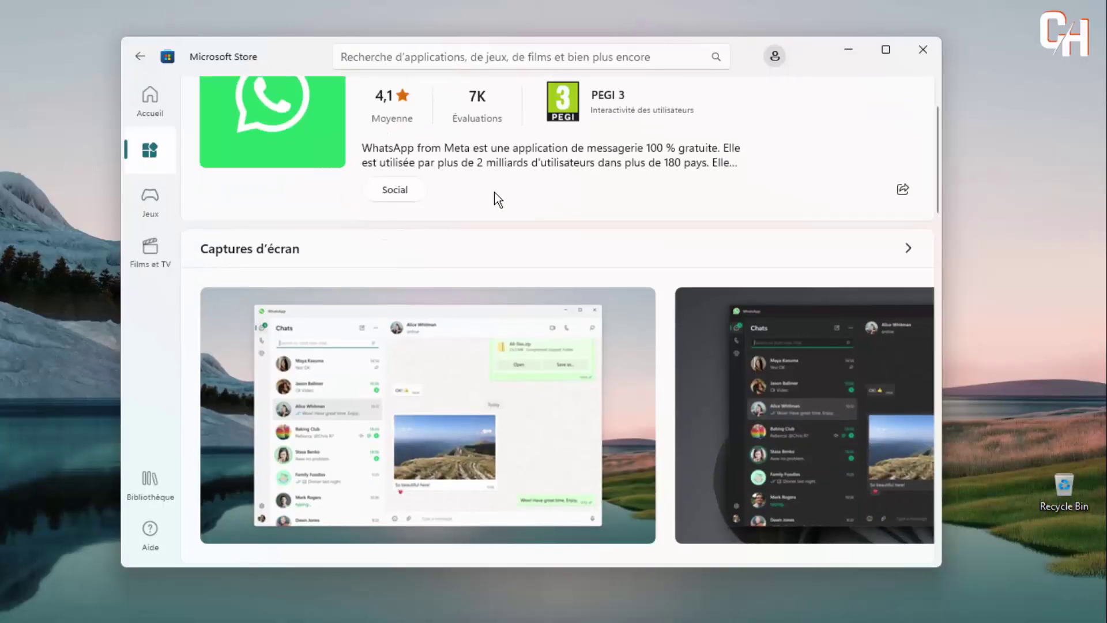
scroll(601, 192, "up", 2)
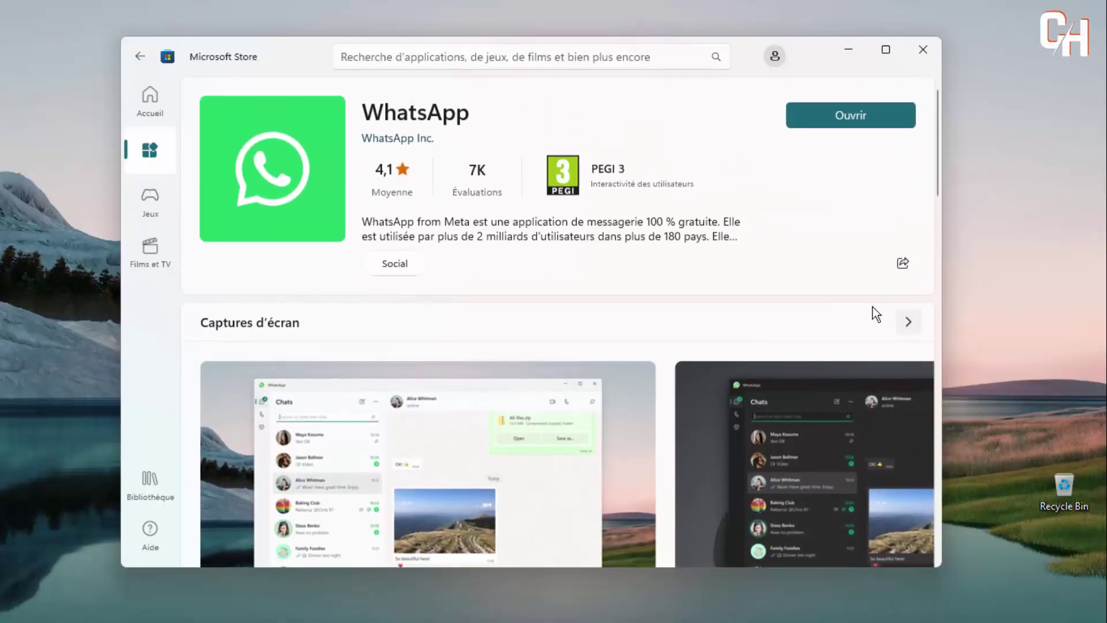
scroll(807, 311, "down", 5)
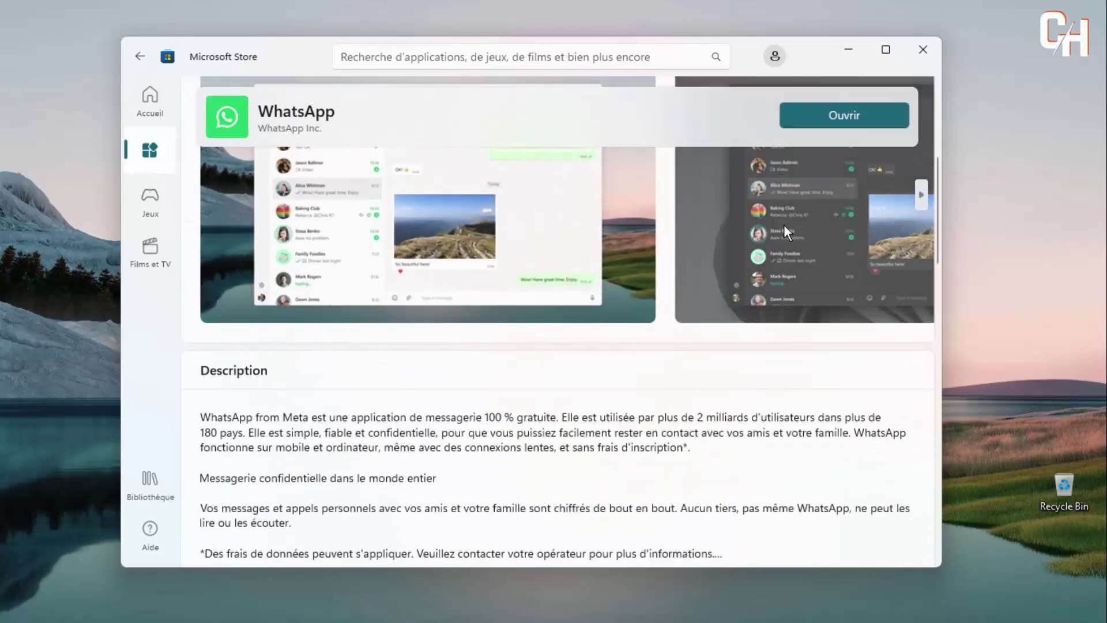
scroll(788, 223, "up", 2)
left_click(909, 175)
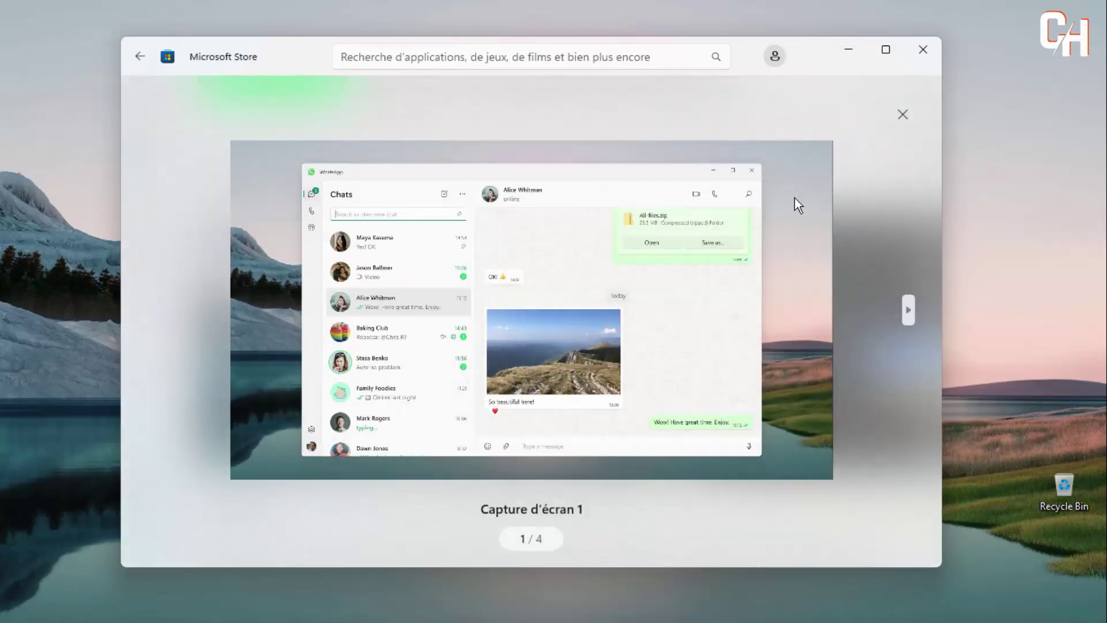
left_click(908, 309)
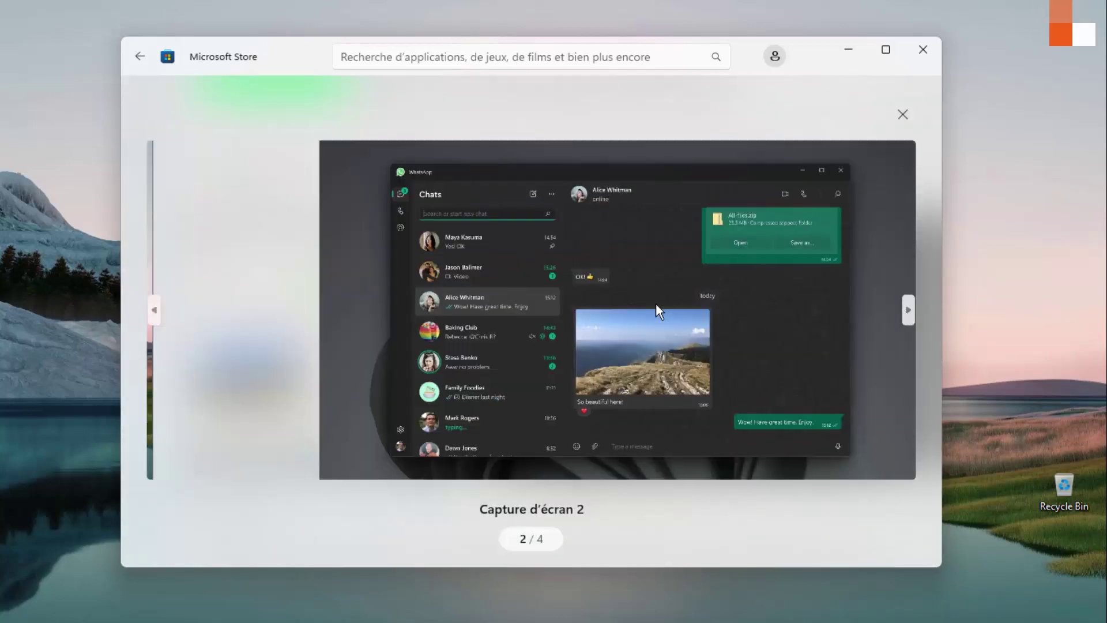
left_click(908, 309)
left_click(909, 310)
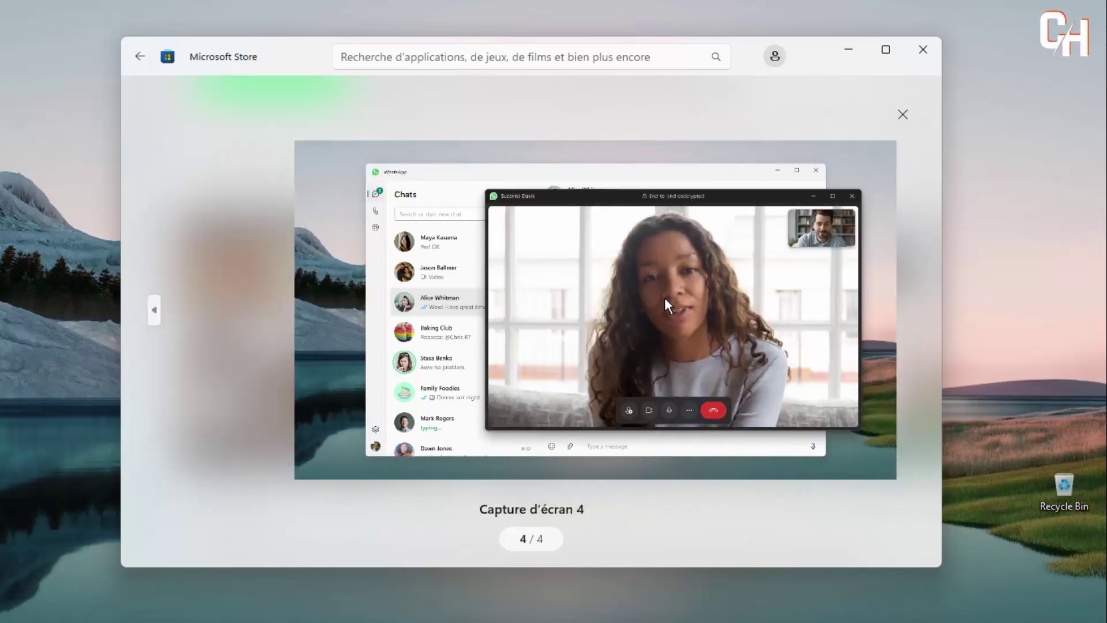
left_click(903, 114)
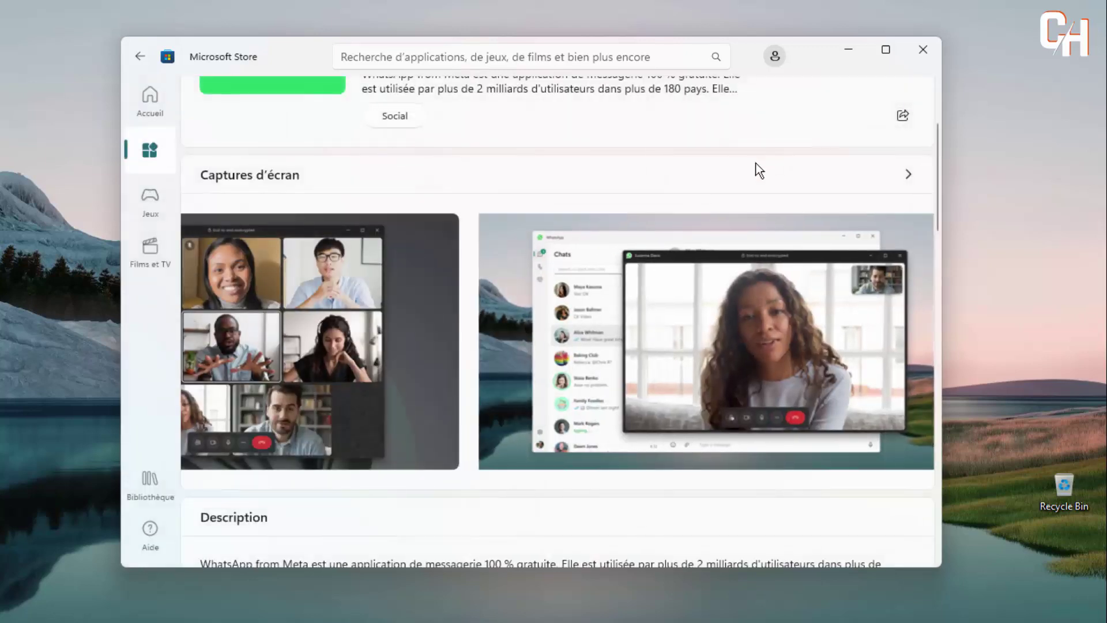
Step: Launch WhatsApp from its store page and start it from the welcome screen
scroll(786, 133, "up", 3)
left_click(840, 120)
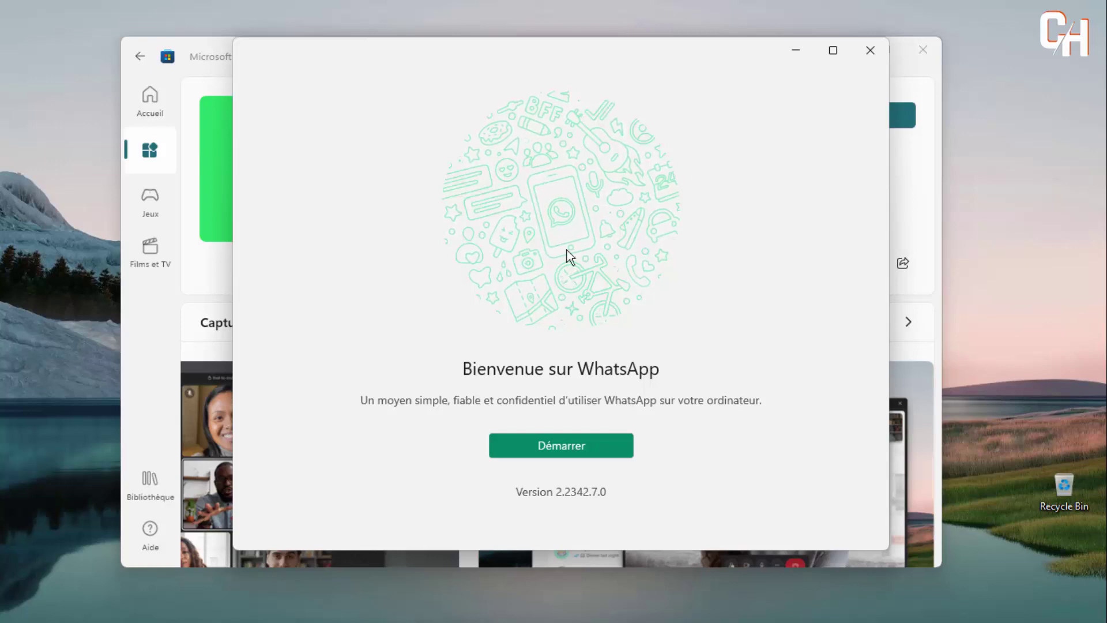
left_click(541, 452)
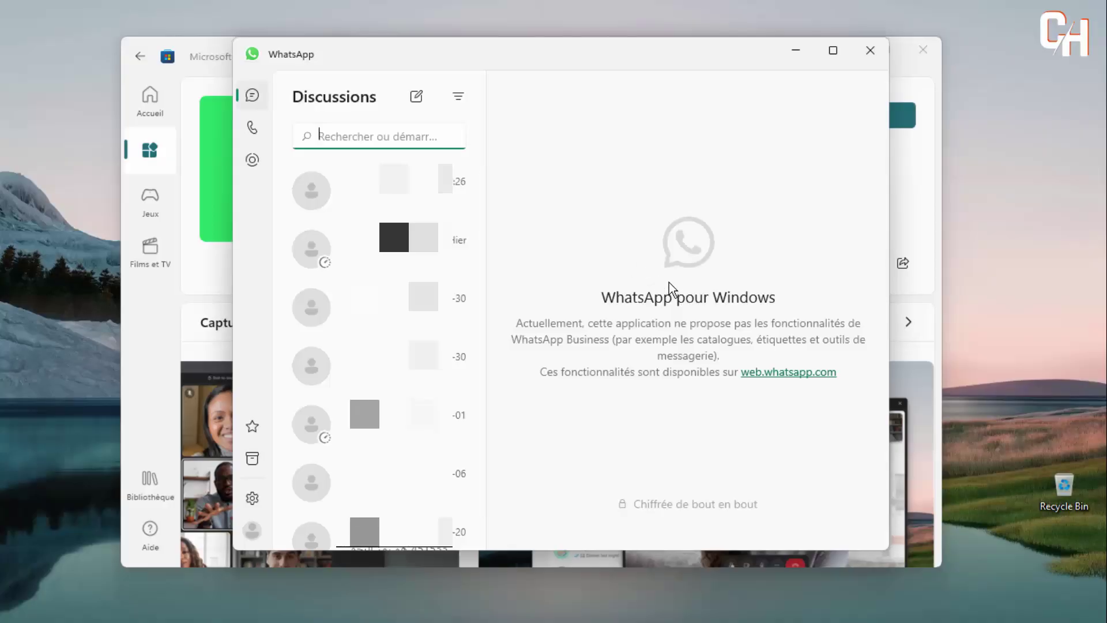
Step: View the chats filtered by Non lues, return to the full list, and look at the Appels and Statut sections
left_click(457, 100)
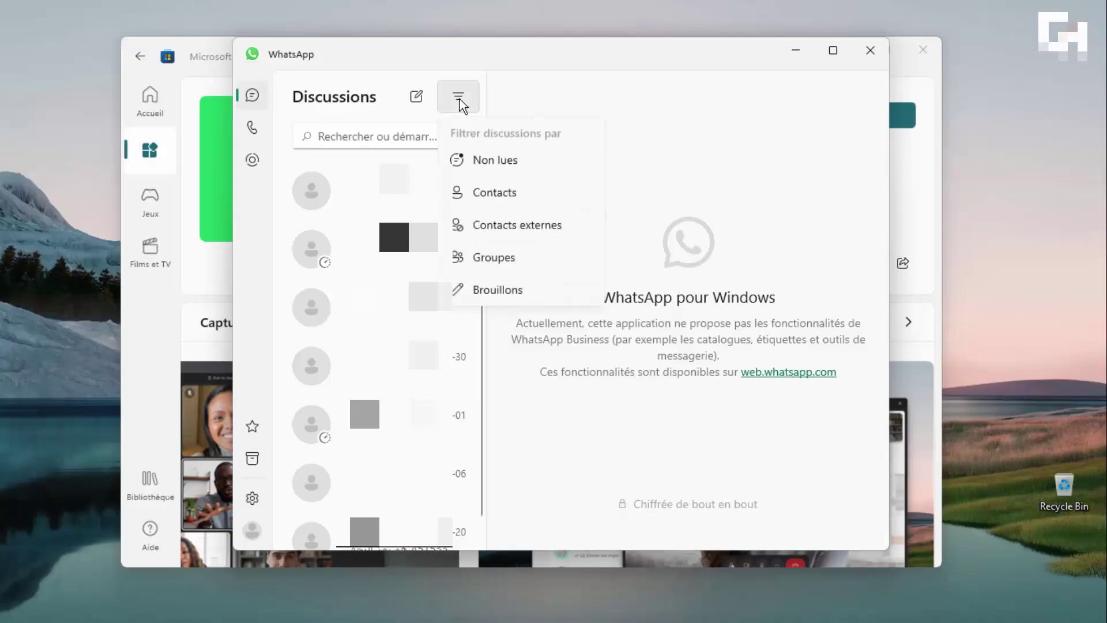
left_click(493, 158)
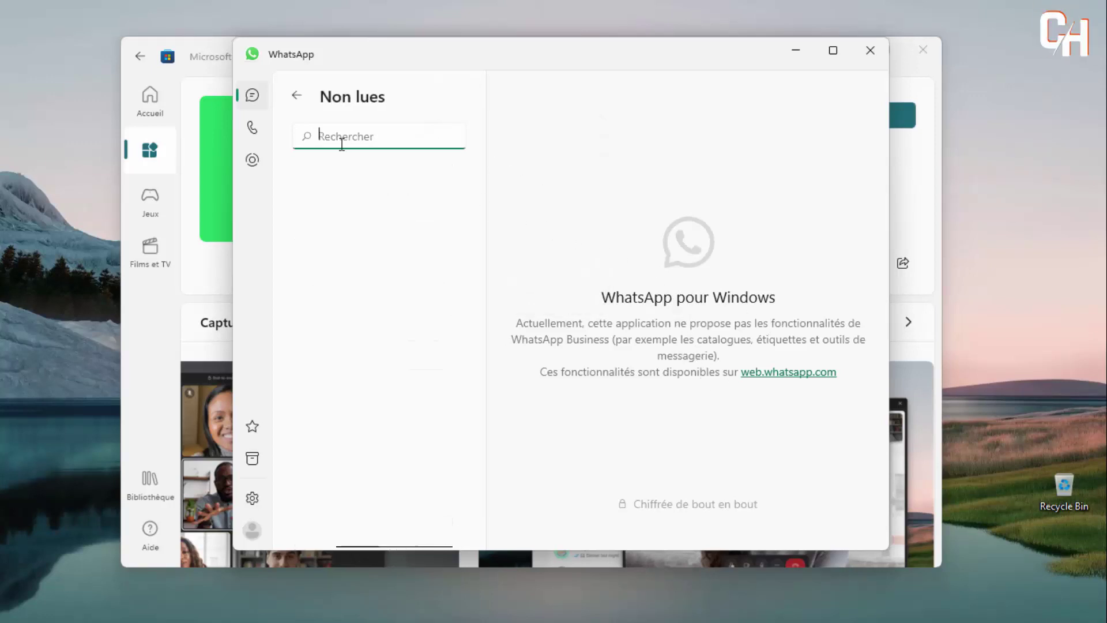
left_click(296, 98)
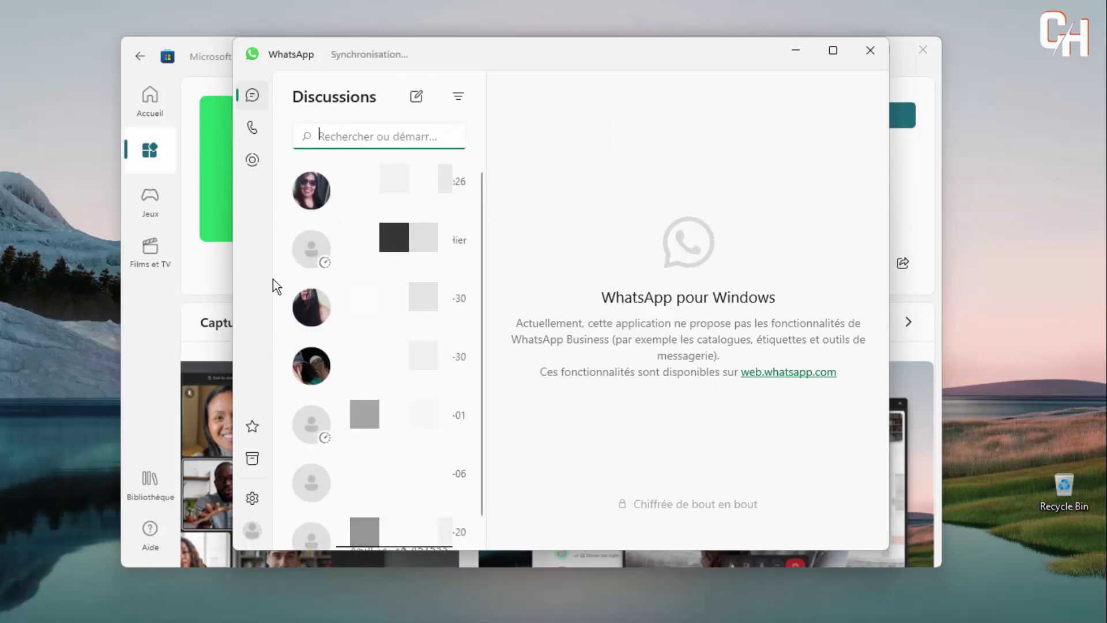
left_click(251, 130)
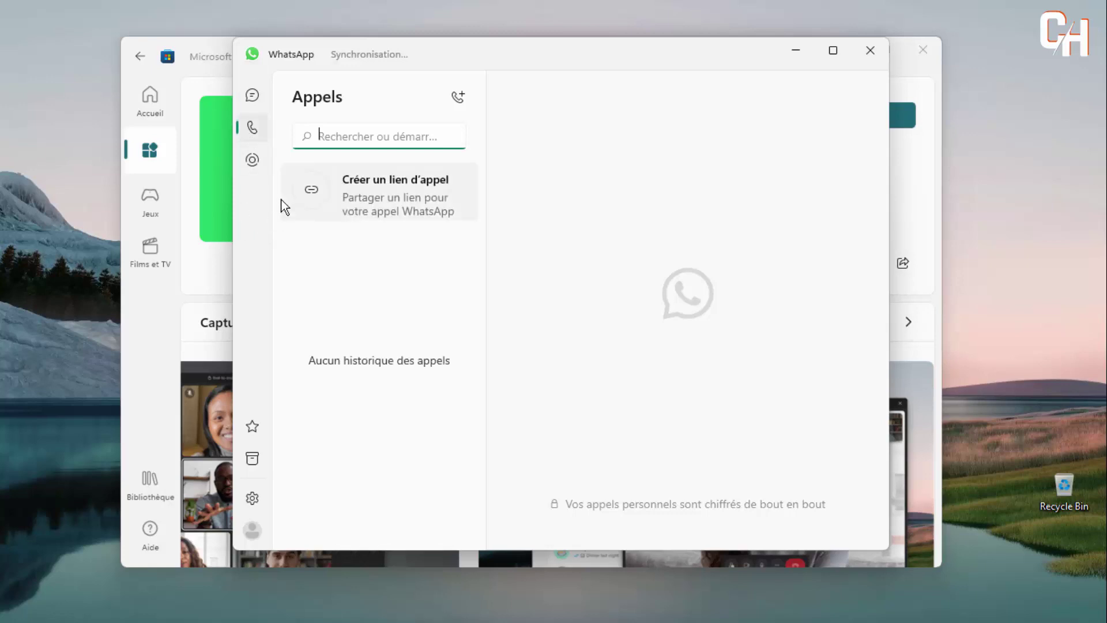
left_click(261, 165)
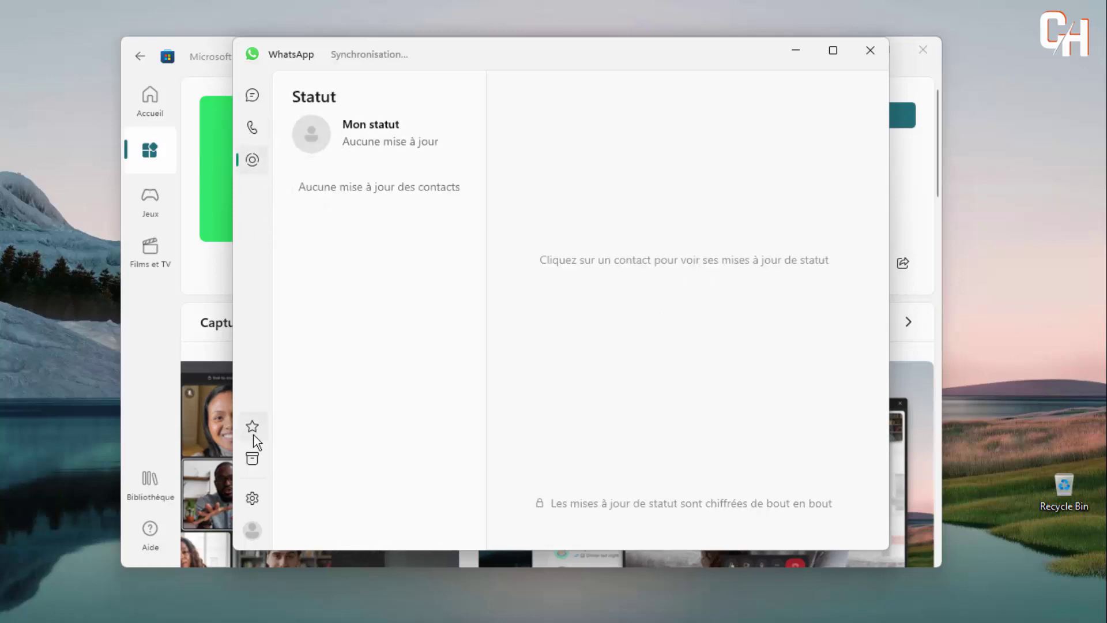
Step: Look through WhatsApp's settings sections, including Compte, Discussions, Notifications, Personnalisation, Stockage and Assistance, and close the settings
left_click(252, 494)
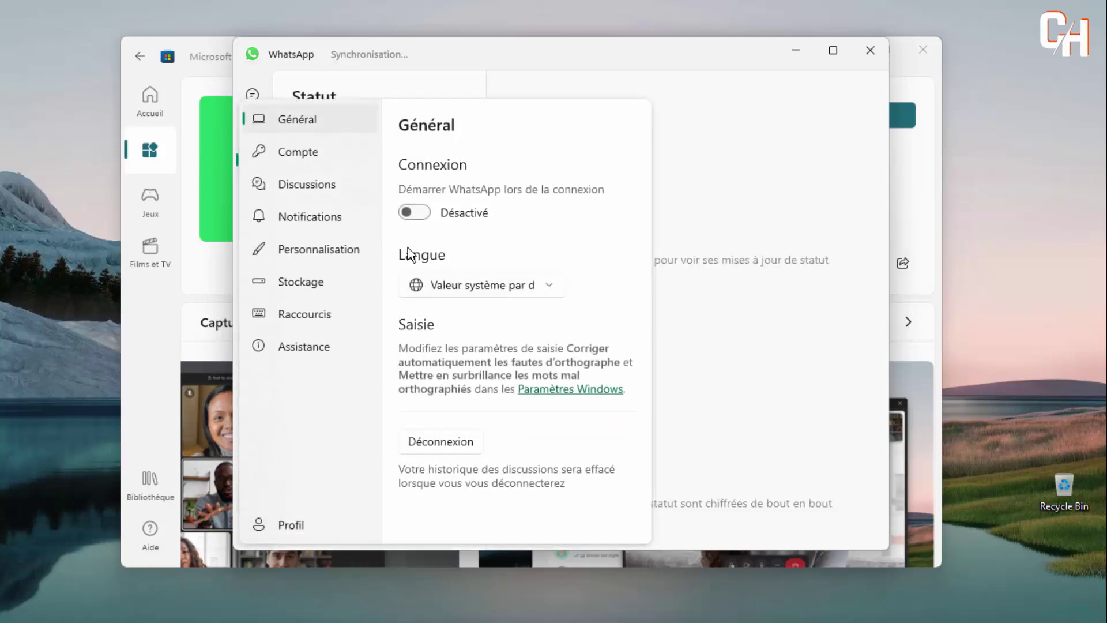
left_click(318, 151)
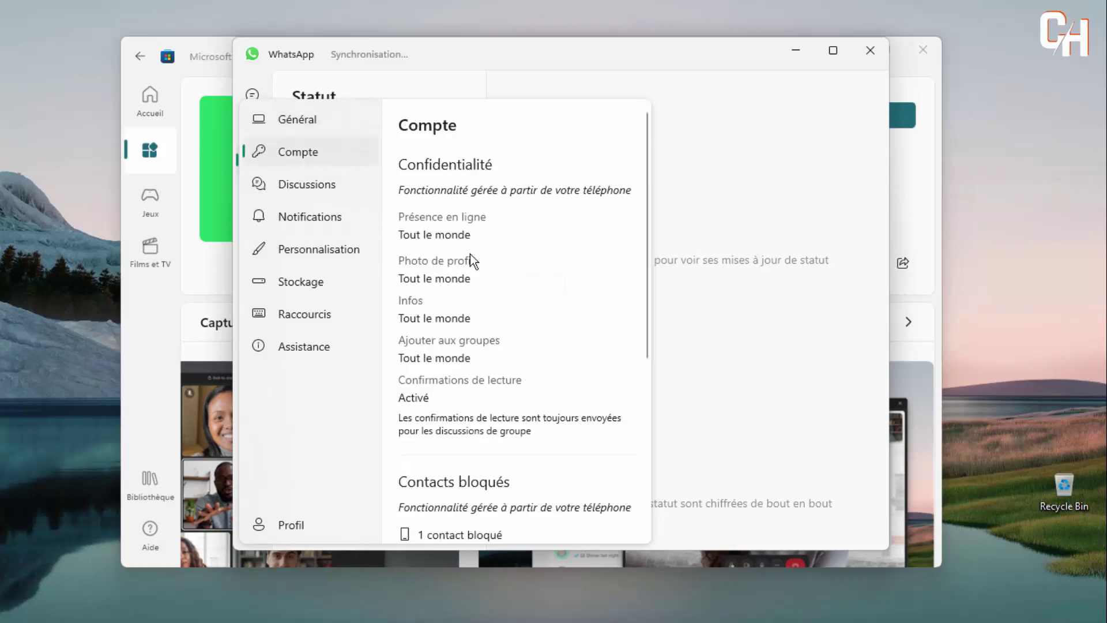
left_click(324, 179)
left_click(322, 215)
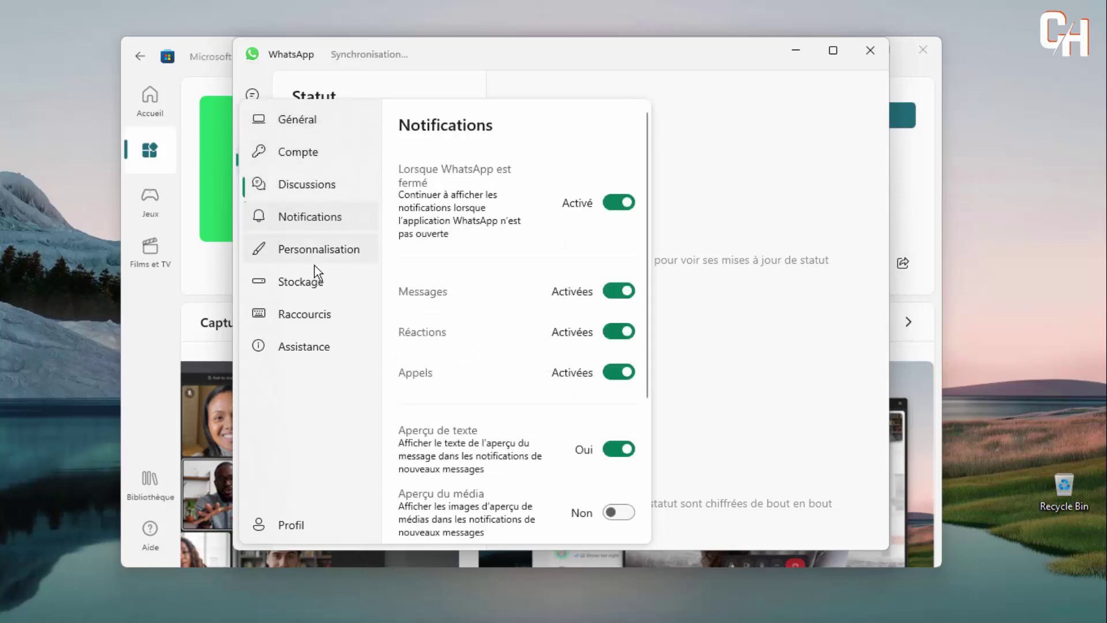
left_click(314, 250)
left_click(312, 285)
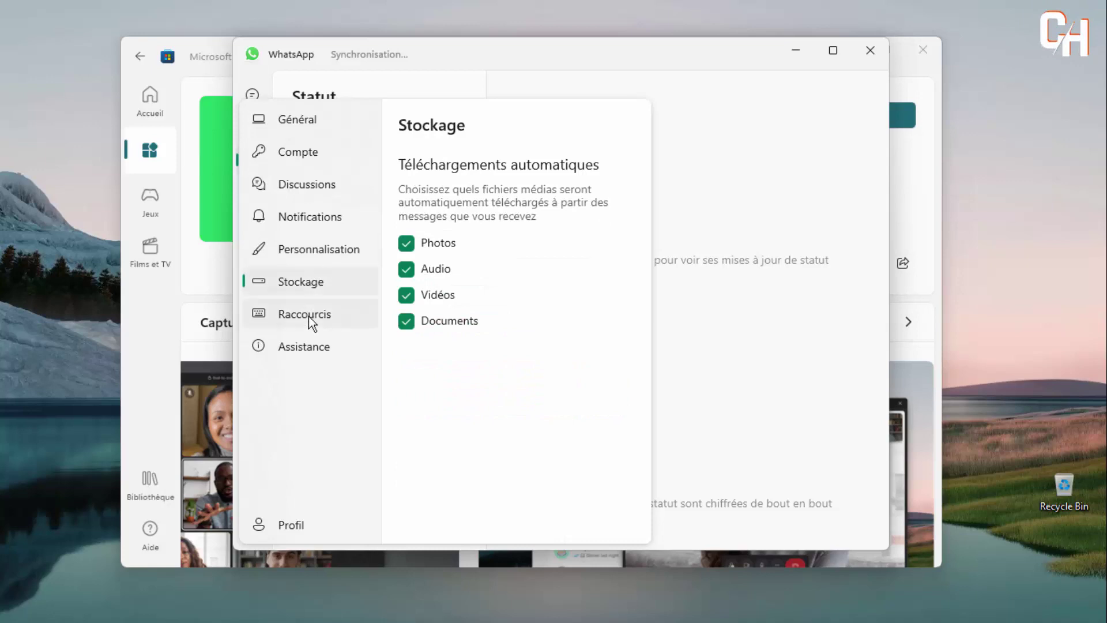
left_click(303, 348)
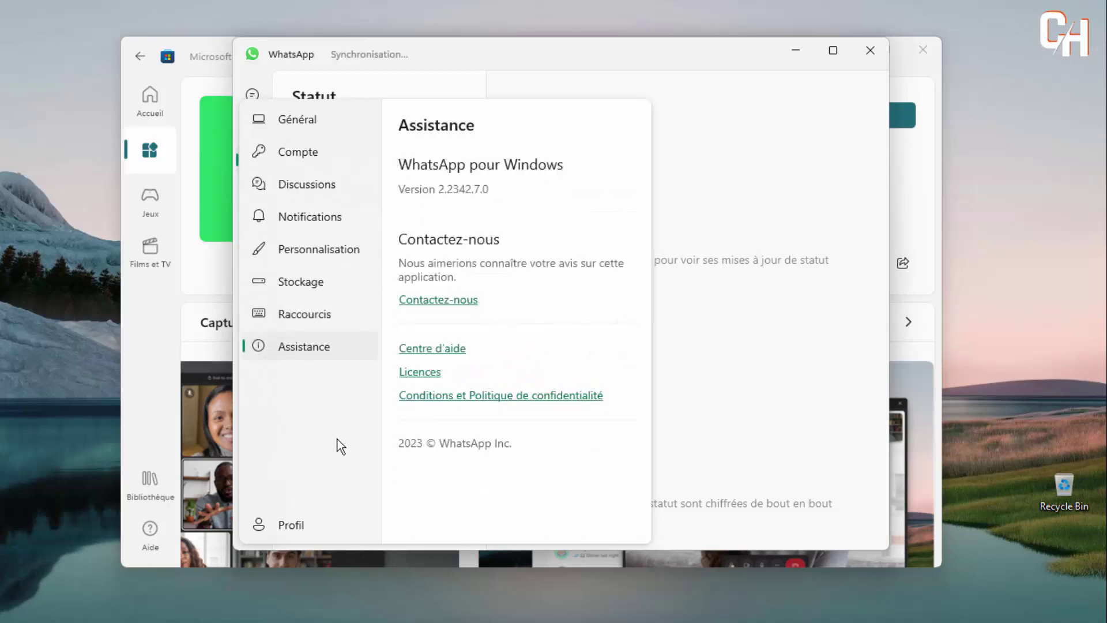
left_click(418, 90)
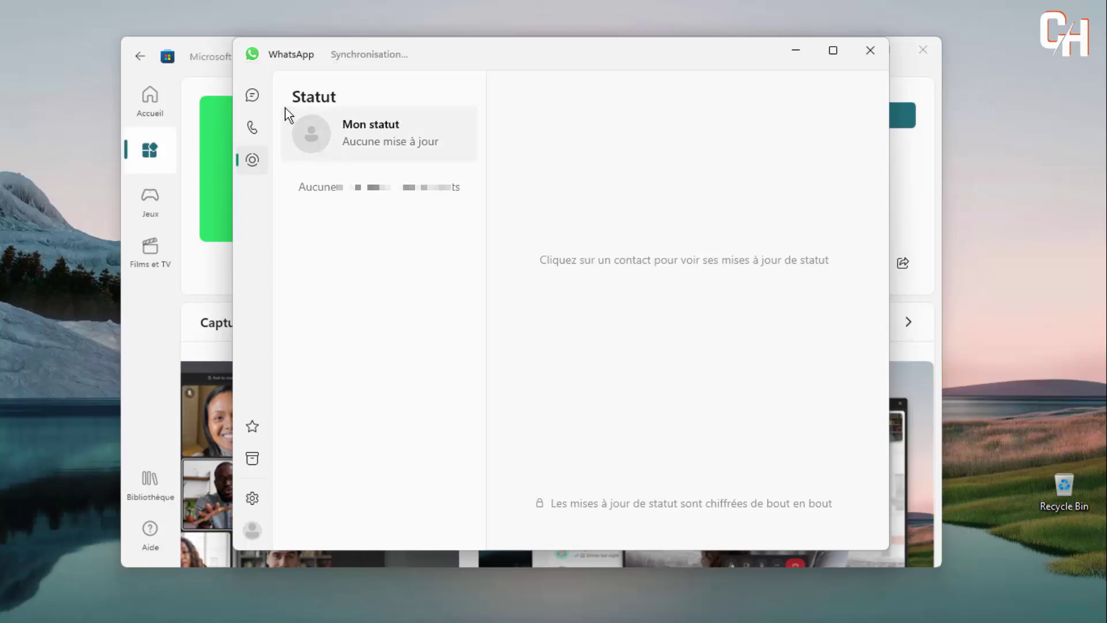
Step: Return to Discussions, open the most recent conversation and send the message "OI"
left_click(252, 96)
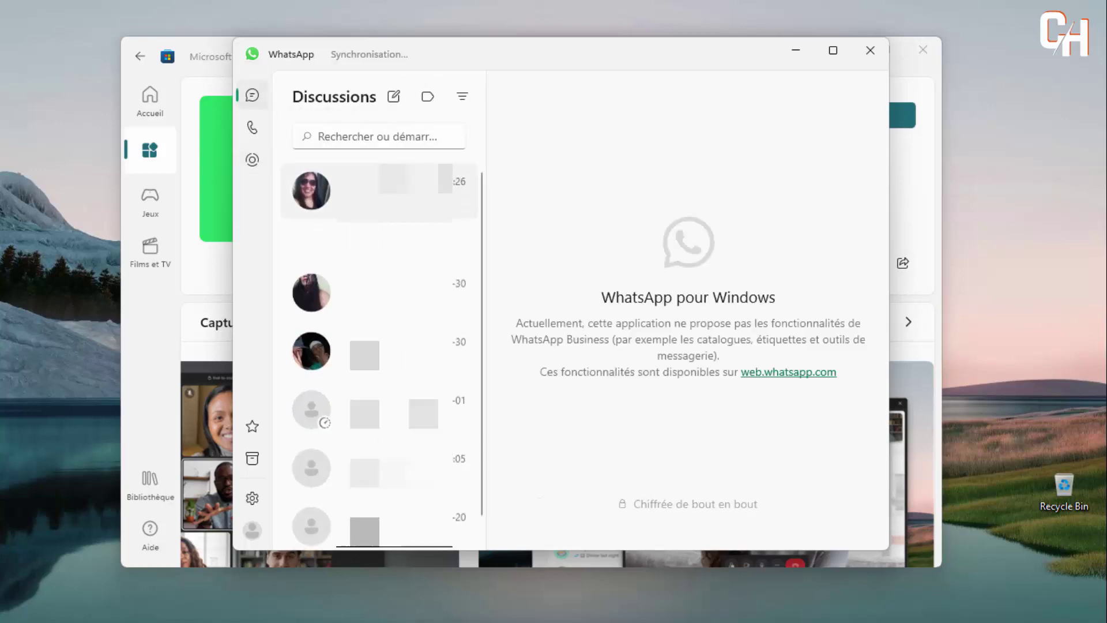
left_click(379, 191)
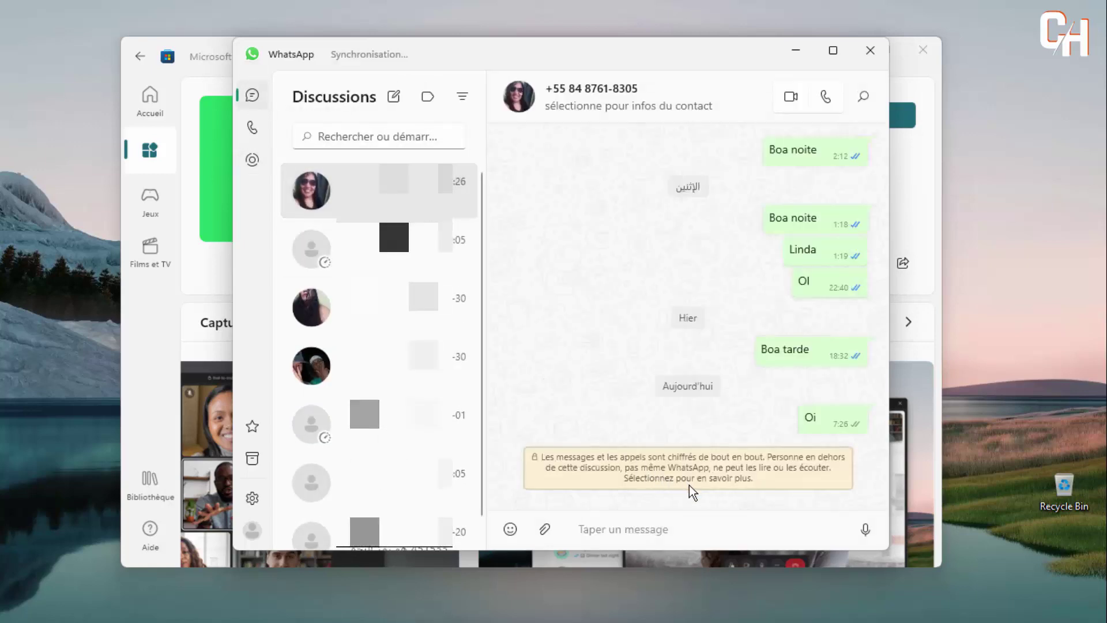
left_click(648, 522)
type("09")
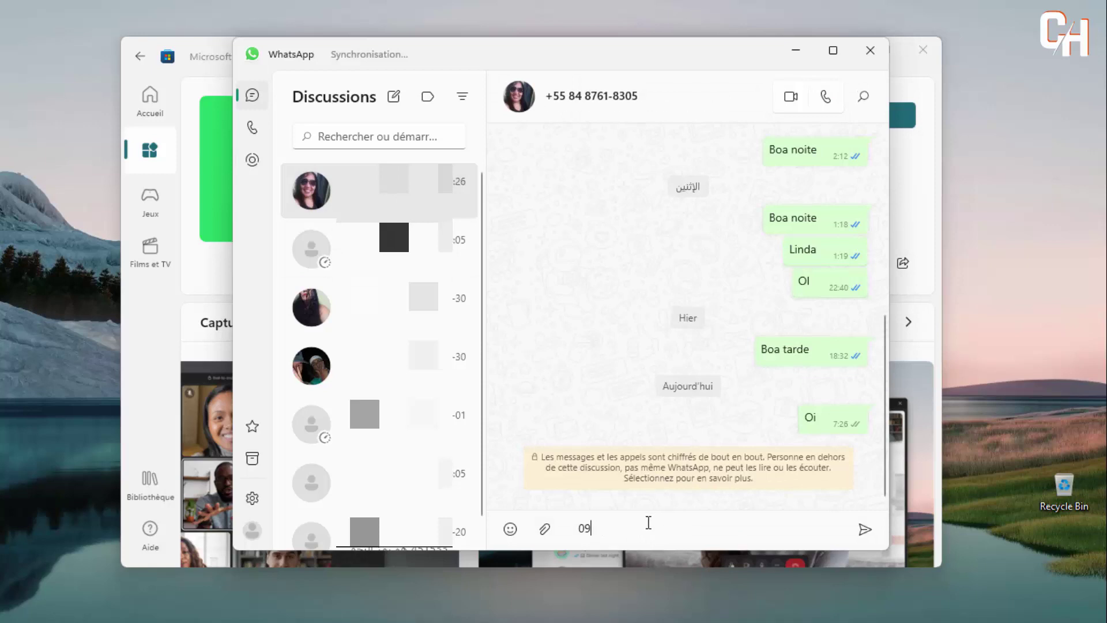
key("BackSpace")
key("BackSpace")
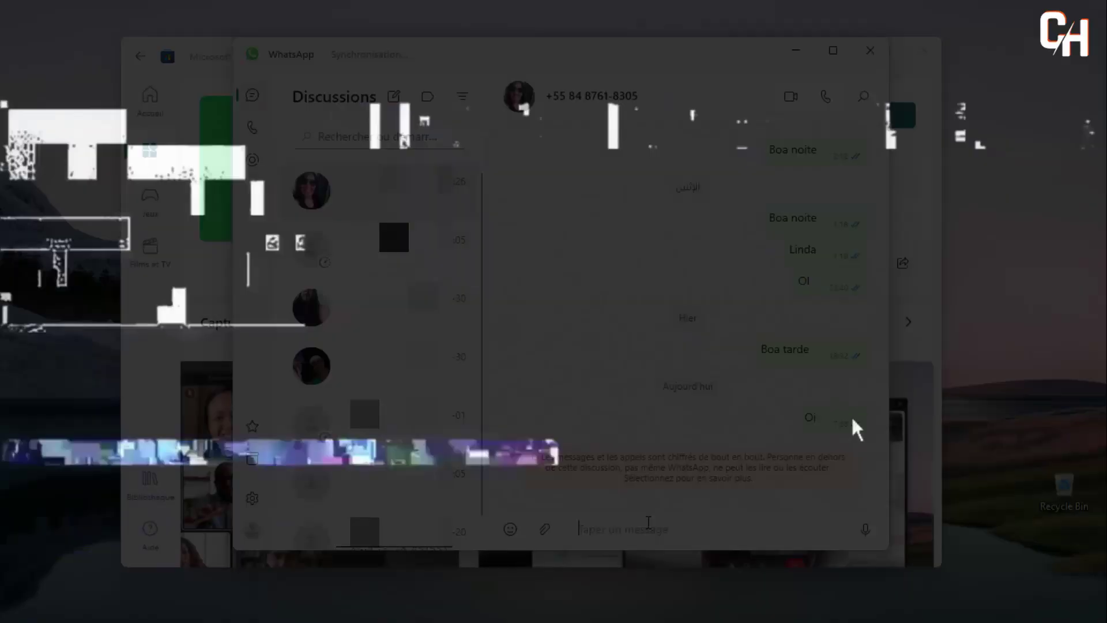
type("Oi")
key("Return")
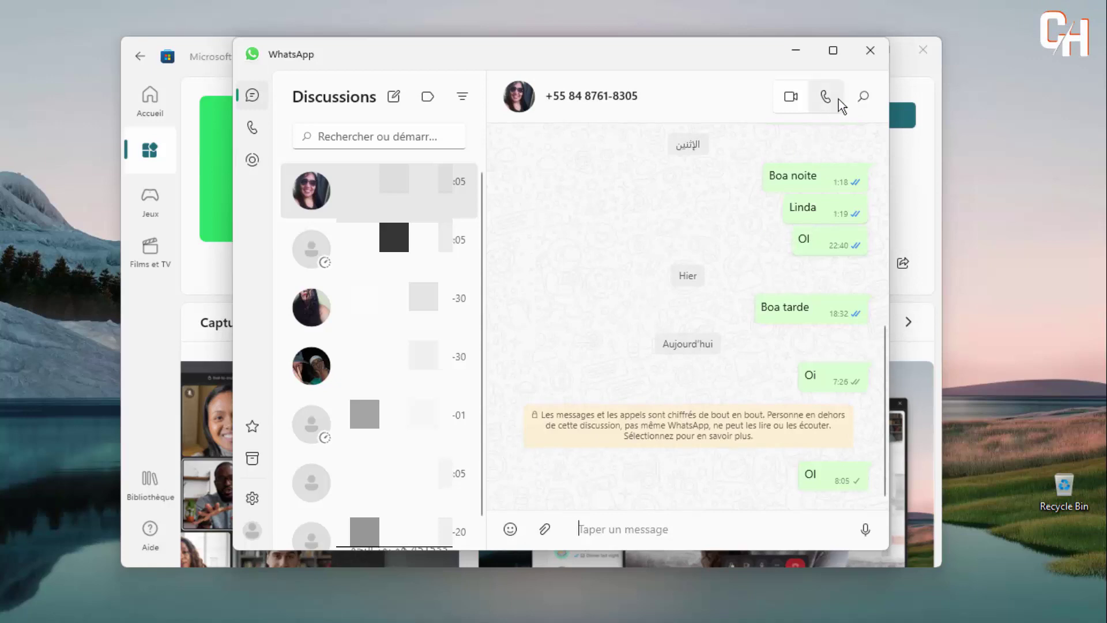
Step: Close WhatsApp and the Microsoft Store, and relaunch the store from the pinned Start apps
left_click(871, 49)
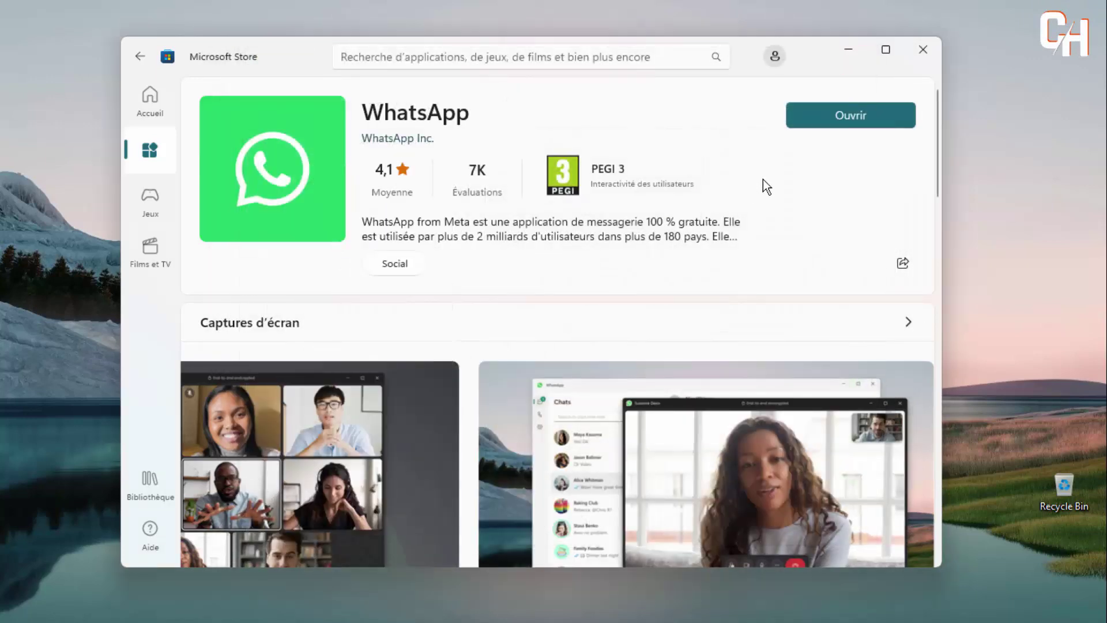
left_click(923, 50)
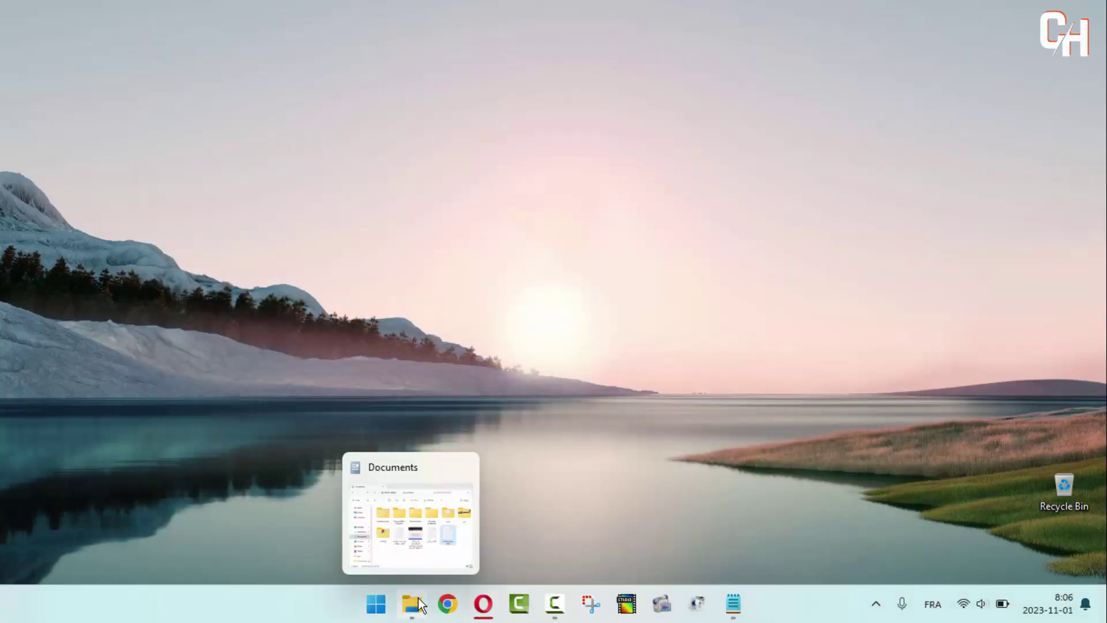
left_click(377, 604)
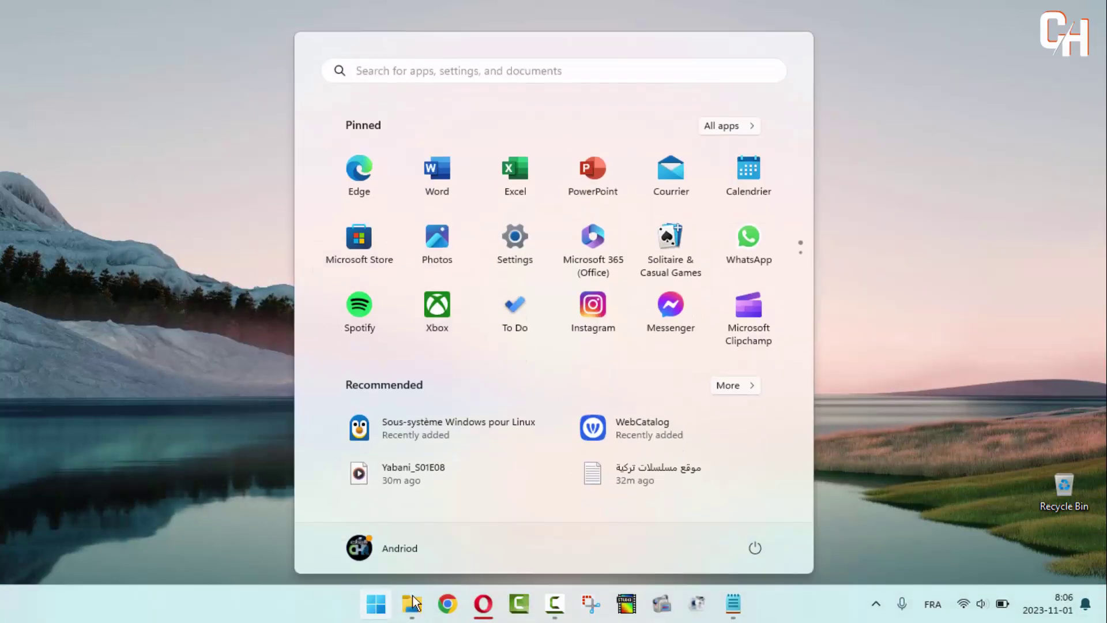
left_click(375, 238)
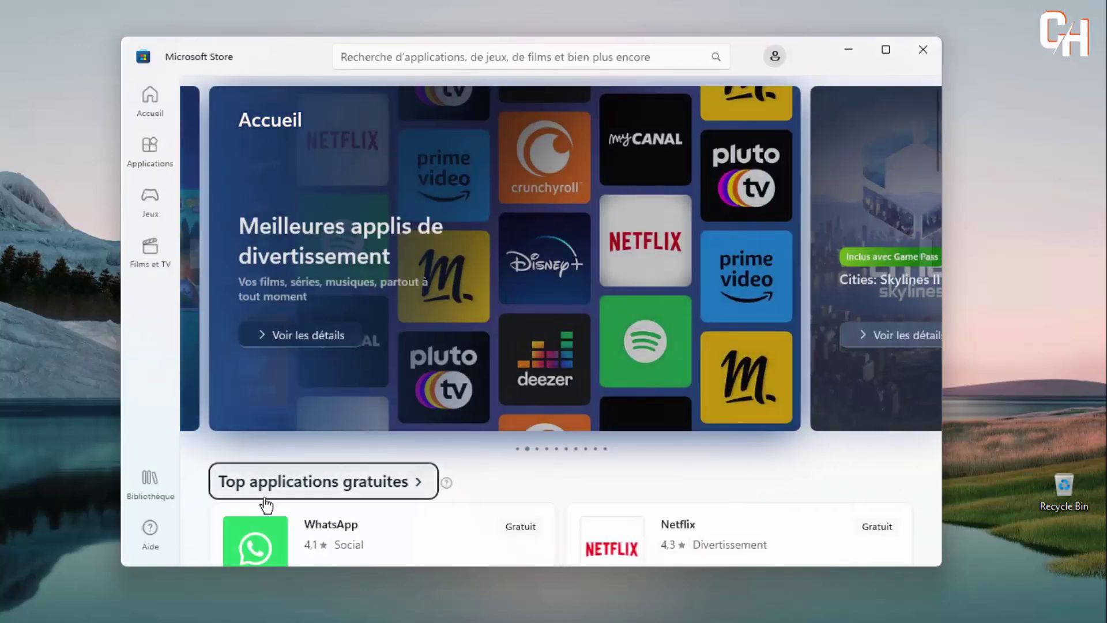
Step: Open WhatsApp's page from the top free apps under Applications, and launch the app briefly before closing it
left_click(150, 152)
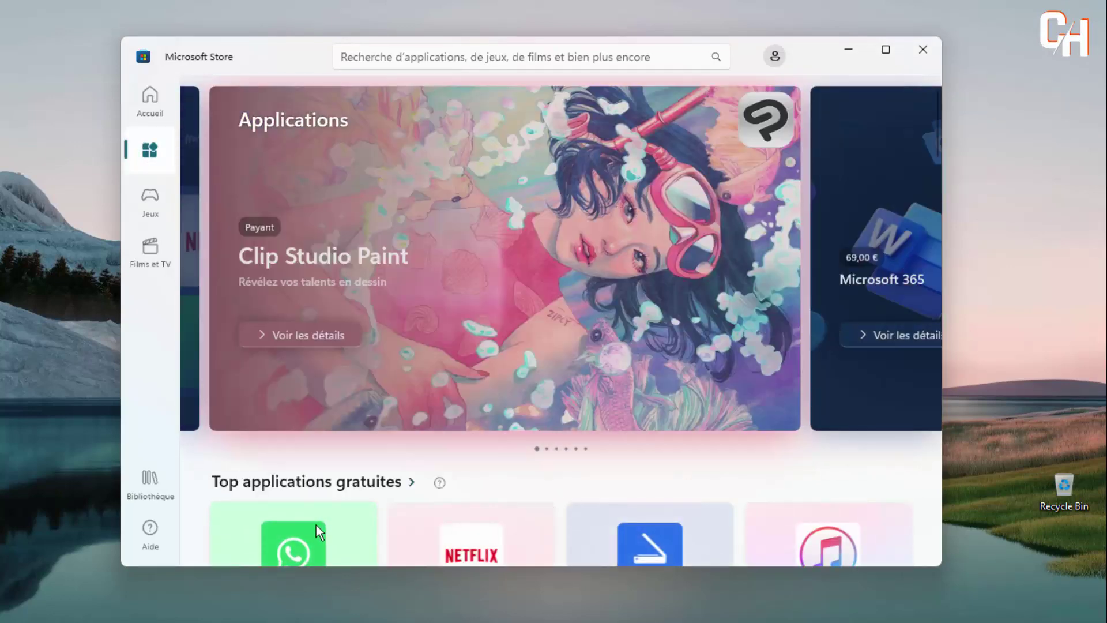
left_click(316, 524)
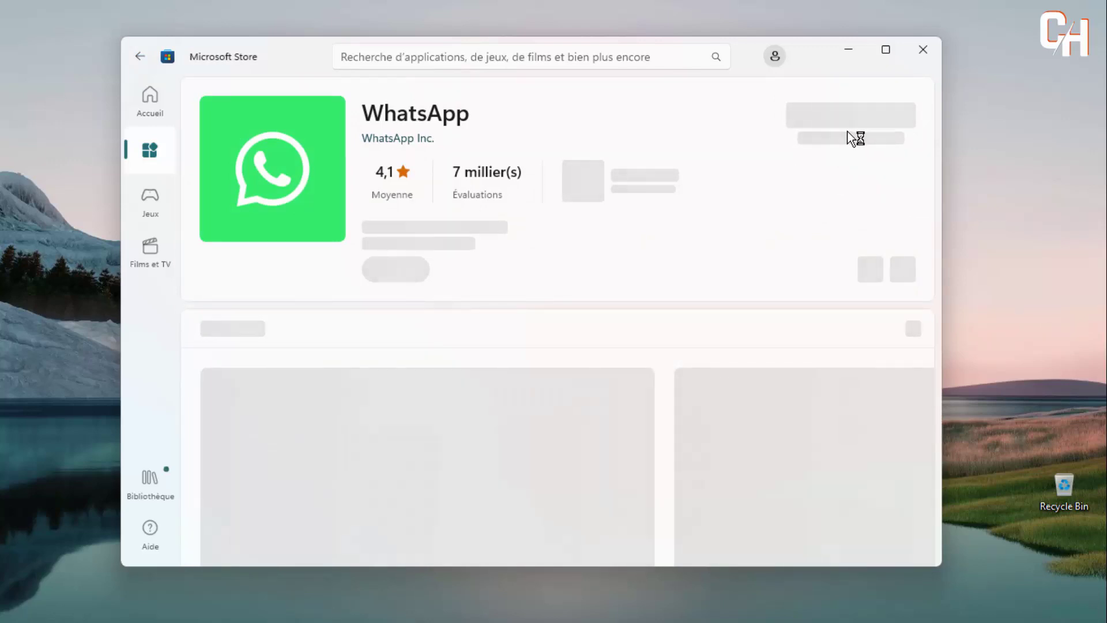
left_click(851, 123)
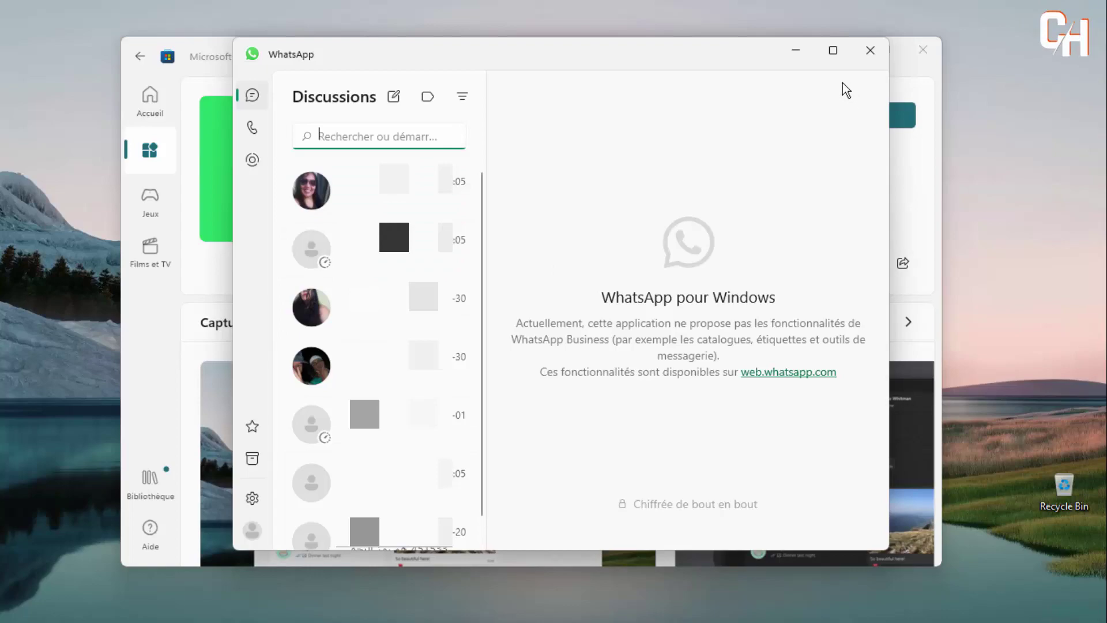
left_click(867, 53)
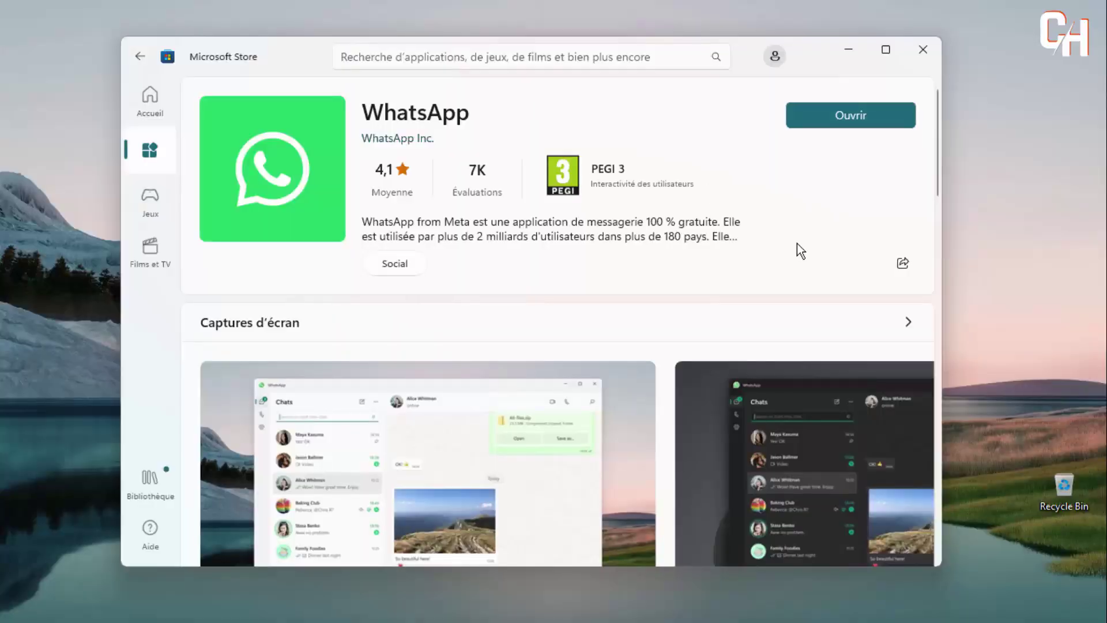
Step: Enlarge the screenshots on WhatsApp's store page and view them through to the fourth
left_click(906, 323)
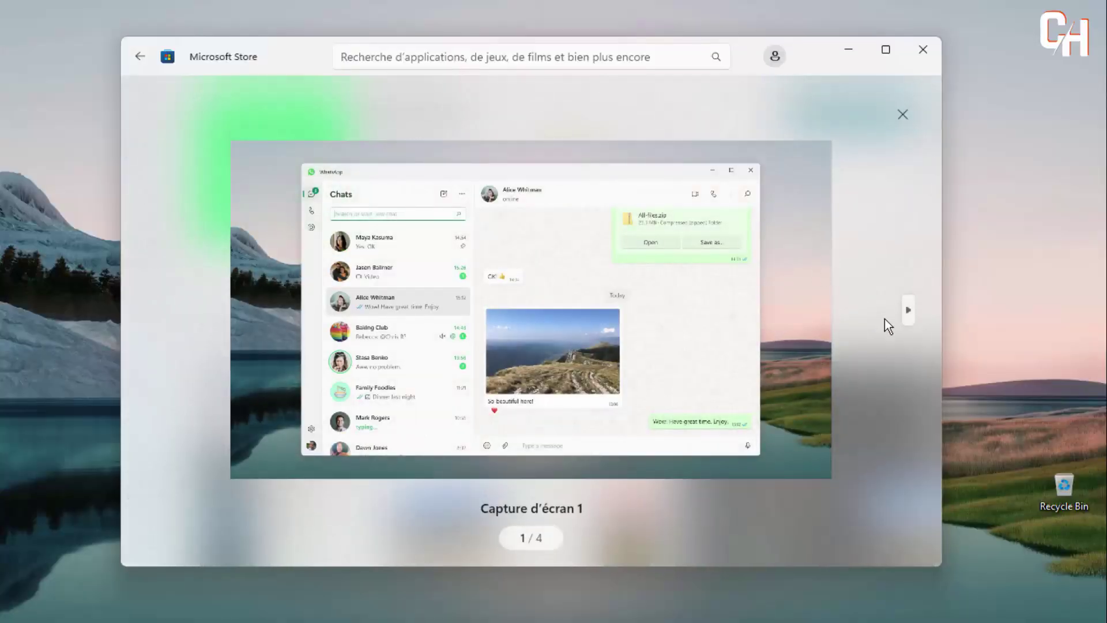
left_click(909, 313)
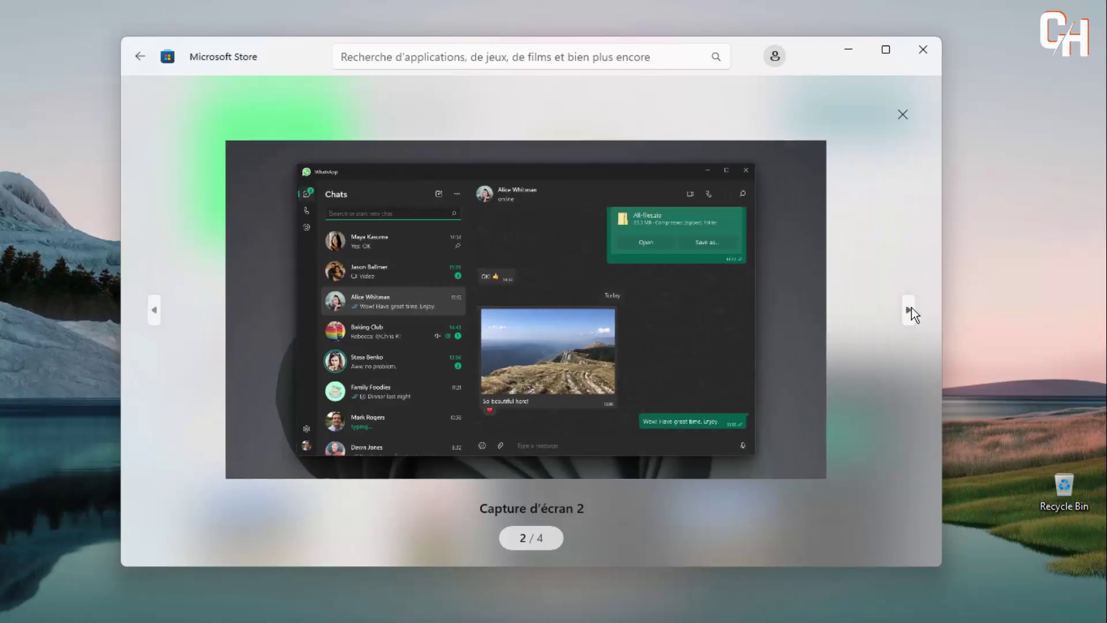
left_click(911, 312)
left_click(910, 311)
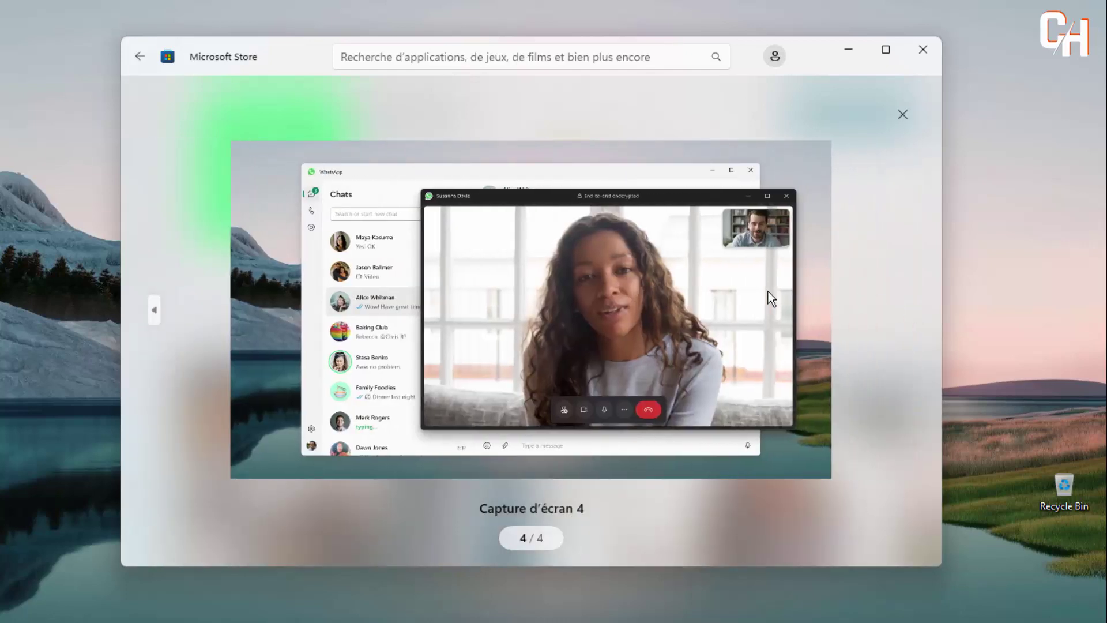